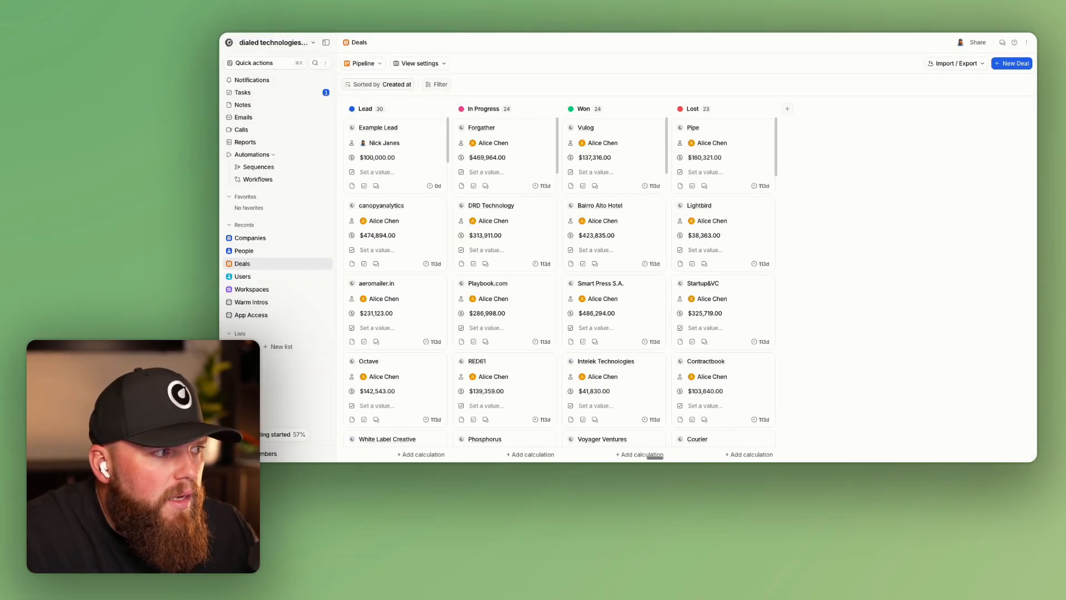
Search the workspace's apps and integrations for "panda" and look over the PandaDoc app's overview
left_click(261, 44)
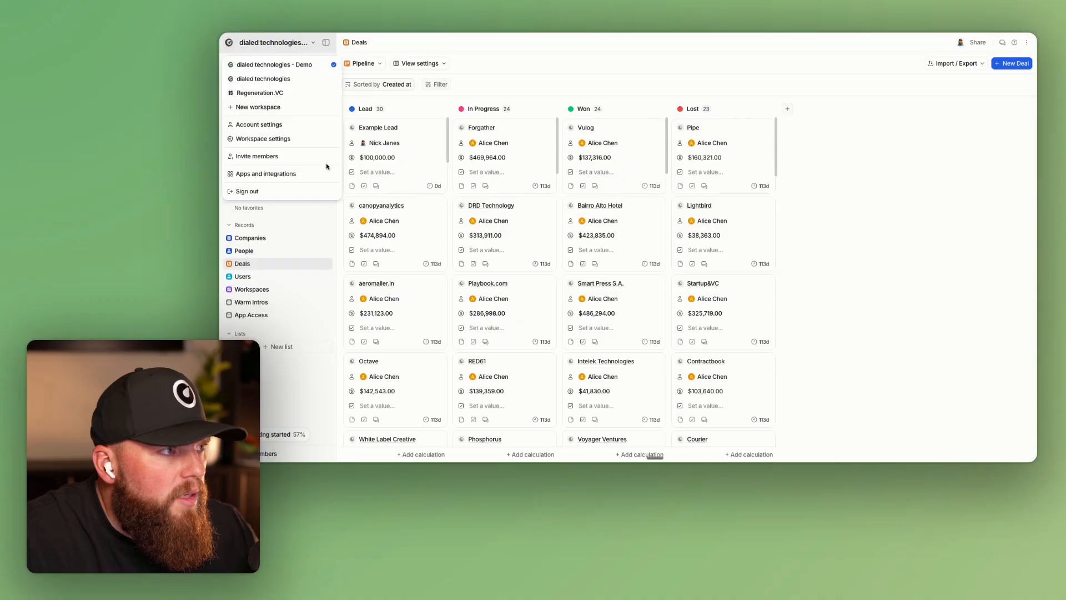
left_click(256, 180)
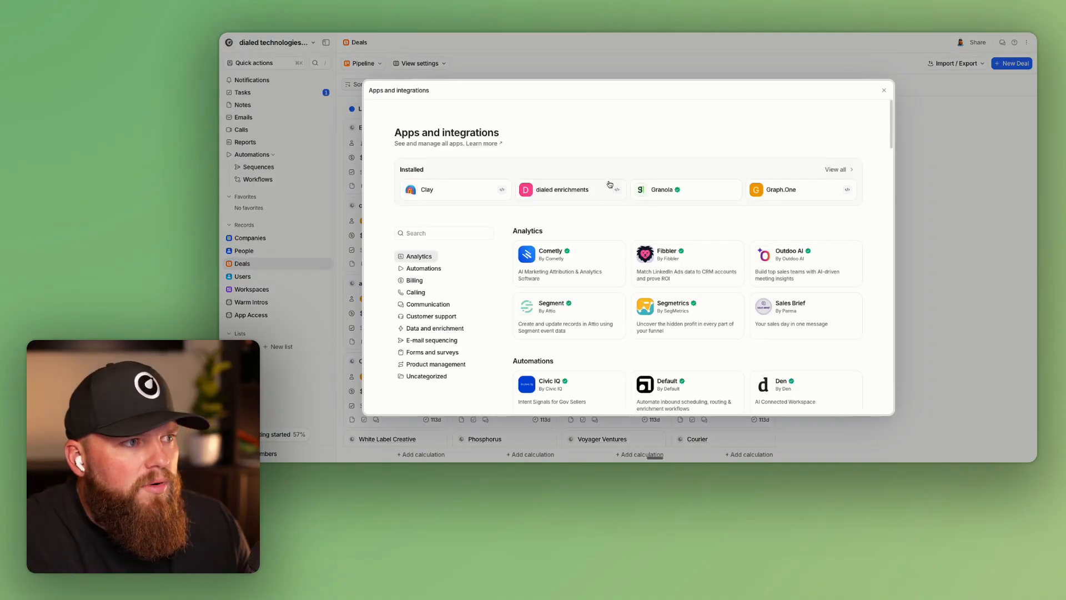
left_click(450, 234)
type("panda")
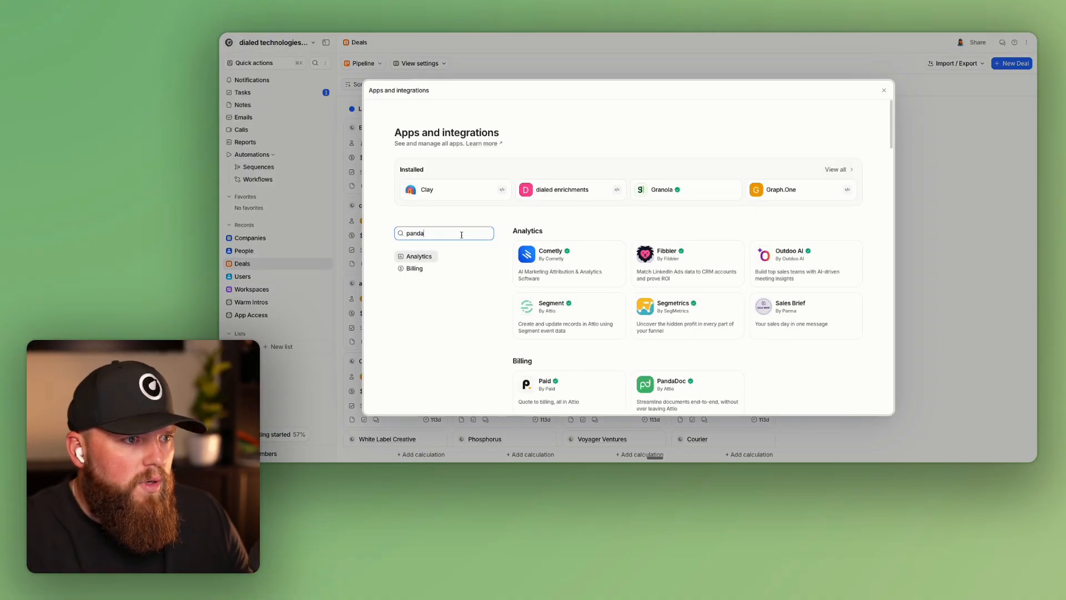
scroll(665, 377, "down", 1)
left_click(664, 377)
scroll(682, 370, "down", 3)
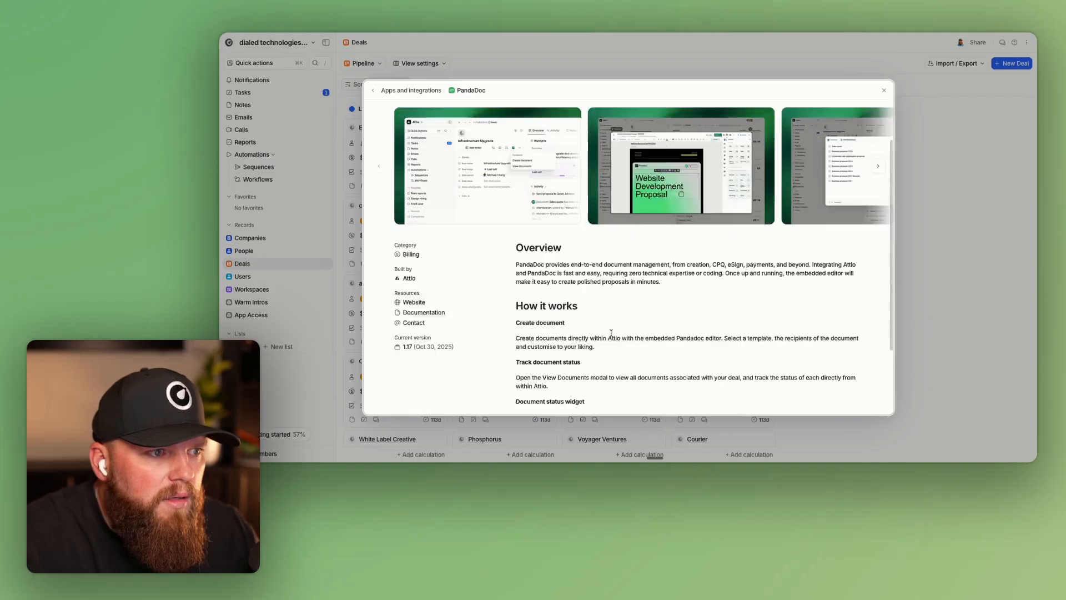
scroll(682, 371, "up", 3)
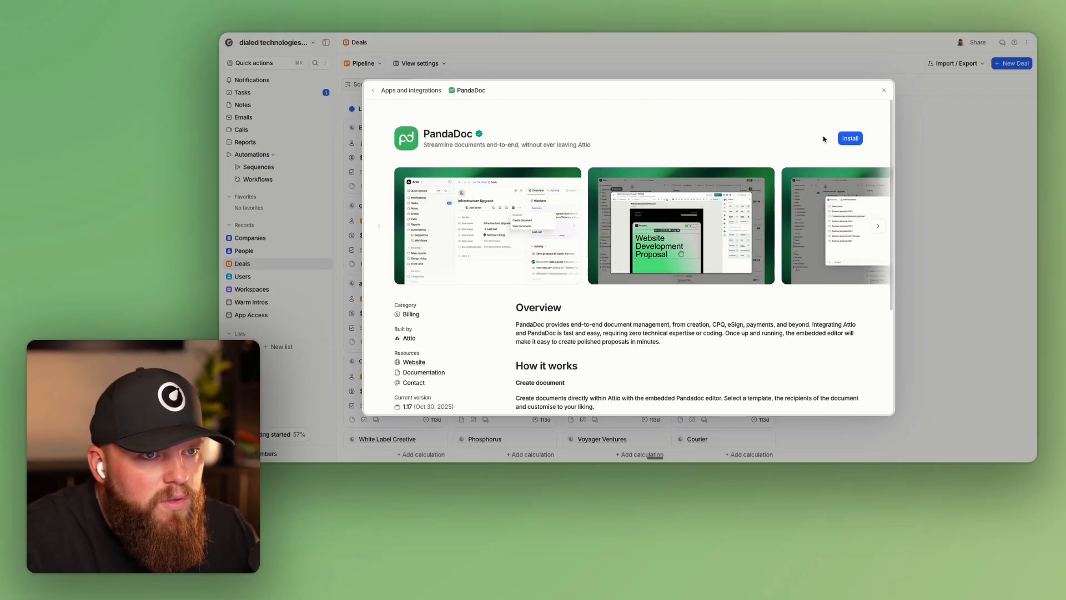
Install the PandaDoc app and connect the workspace member's account by authorizing Attio's access to PandaDoc
left_click(851, 138)
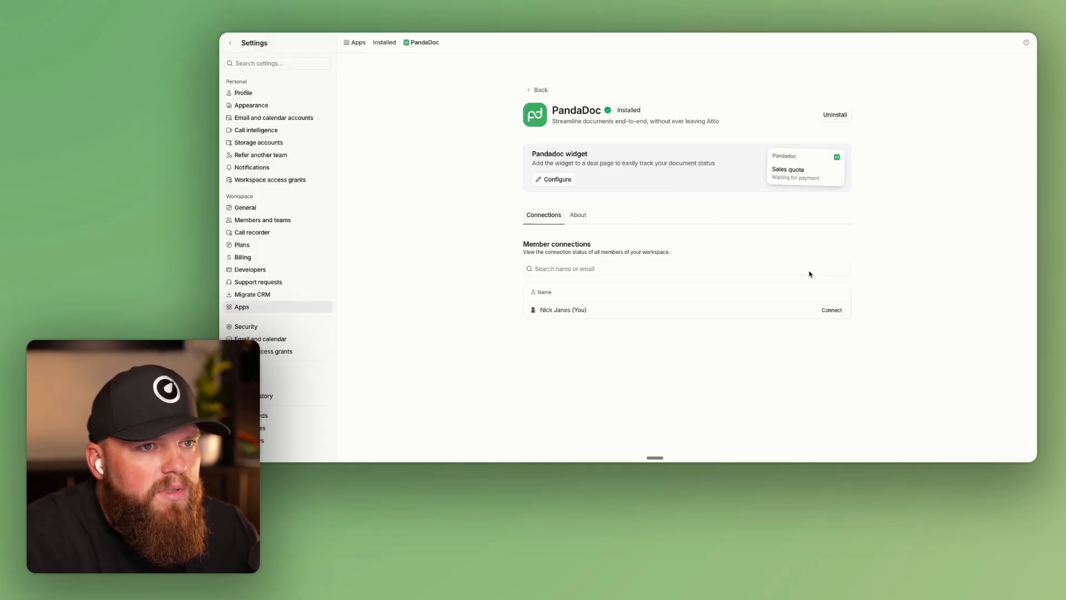
left_click(831, 309)
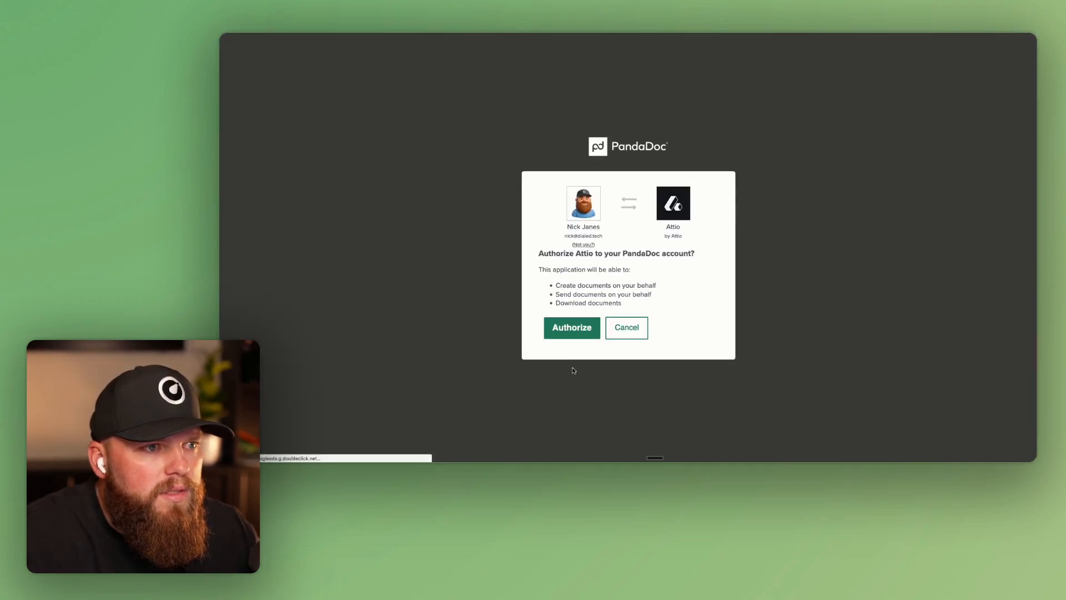
left_click(572, 327)
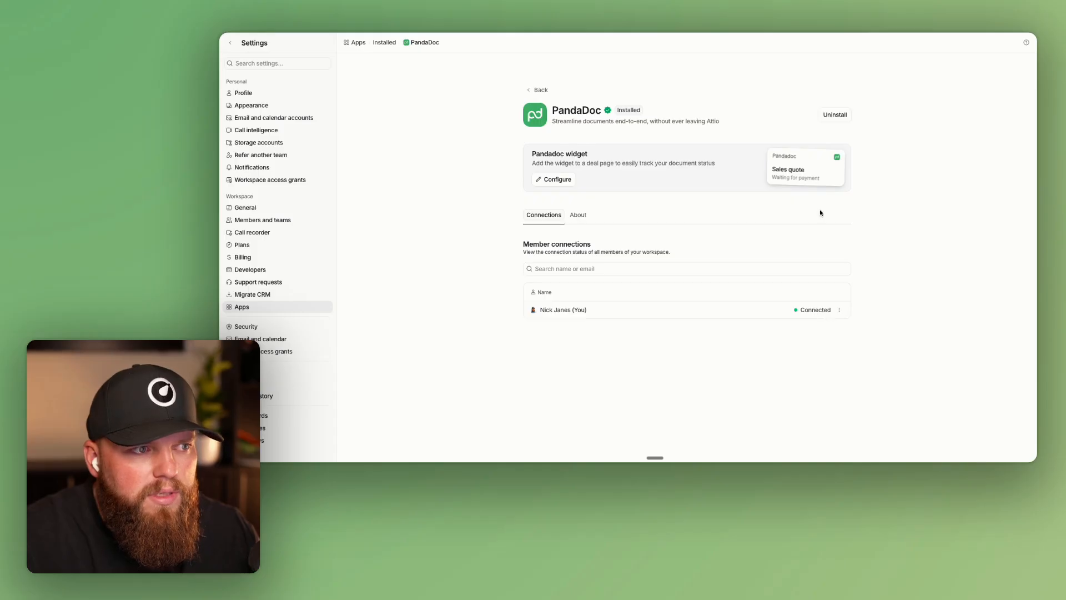
Add the PandaDoc Documents widget to the highlights of the Deals record page layout and save the changes
left_click(549, 180)
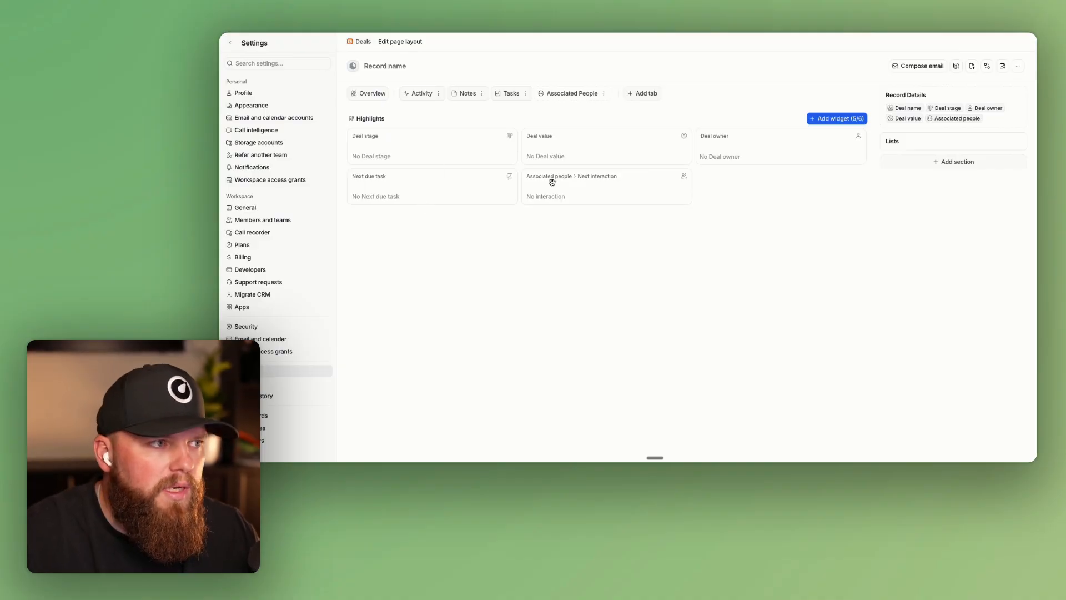
left_click(828, 122)
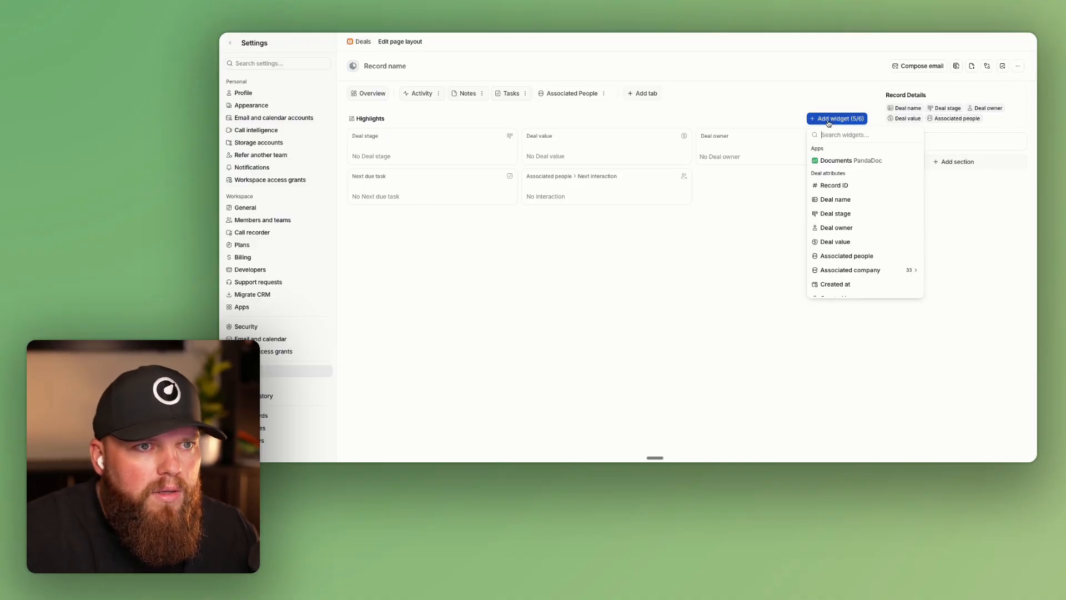
left_click(905, 160)
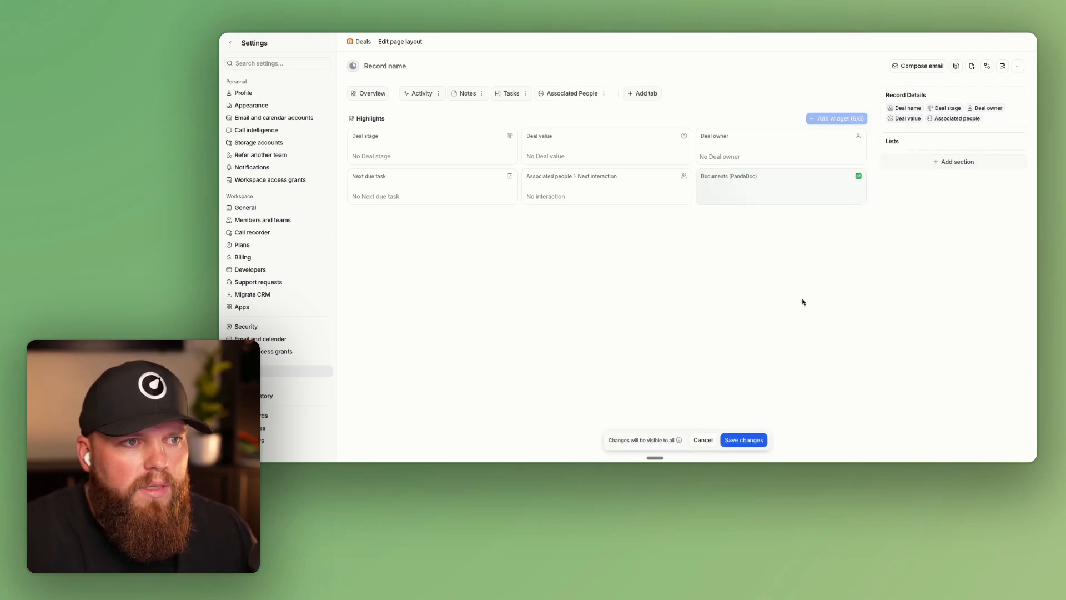
left_click(734, 445)
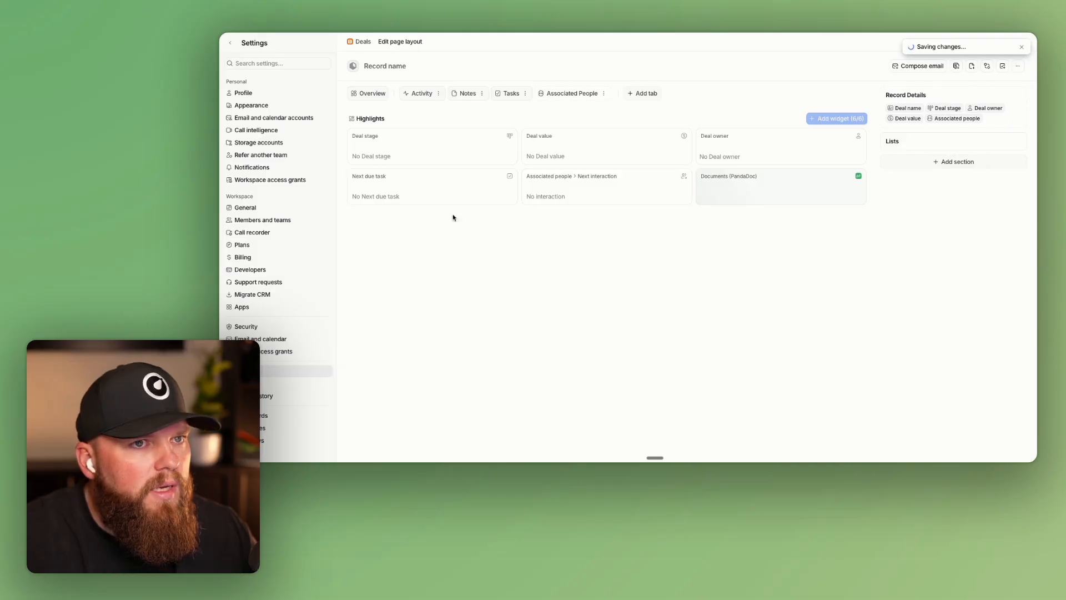
Leave the settings, open the Example Lead deal from the Deals pipeline, and show all its record values
left_click(364, 43)
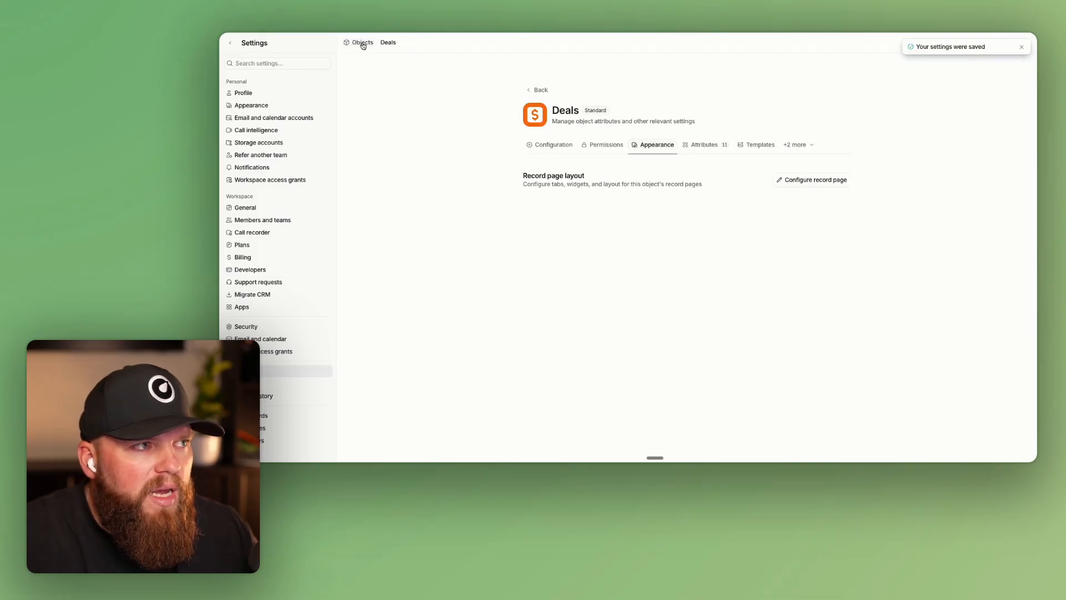
left_click(230, 43)
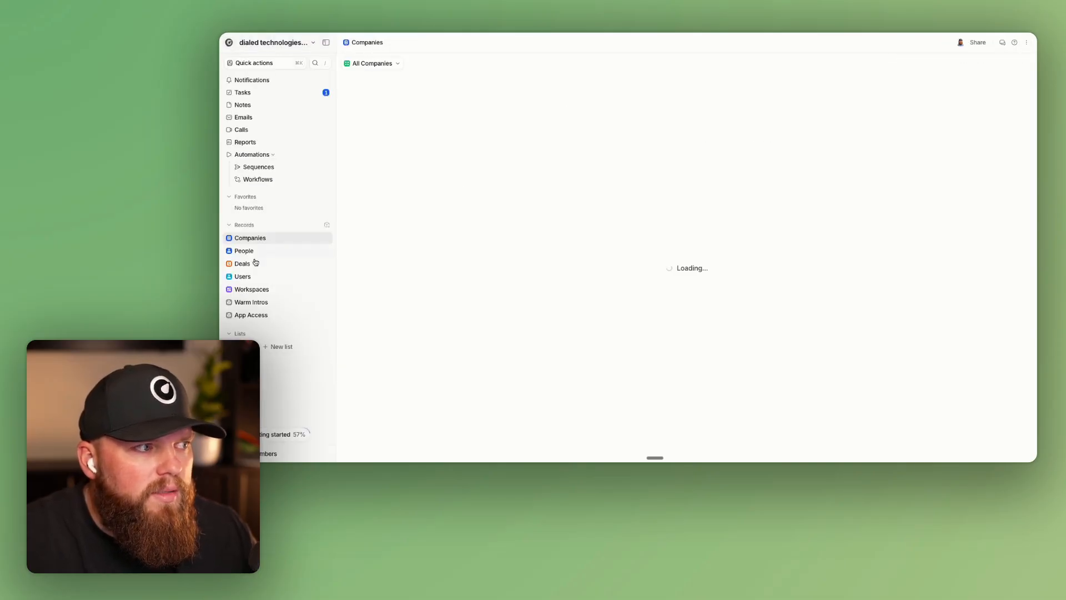
left_click(242, 264)
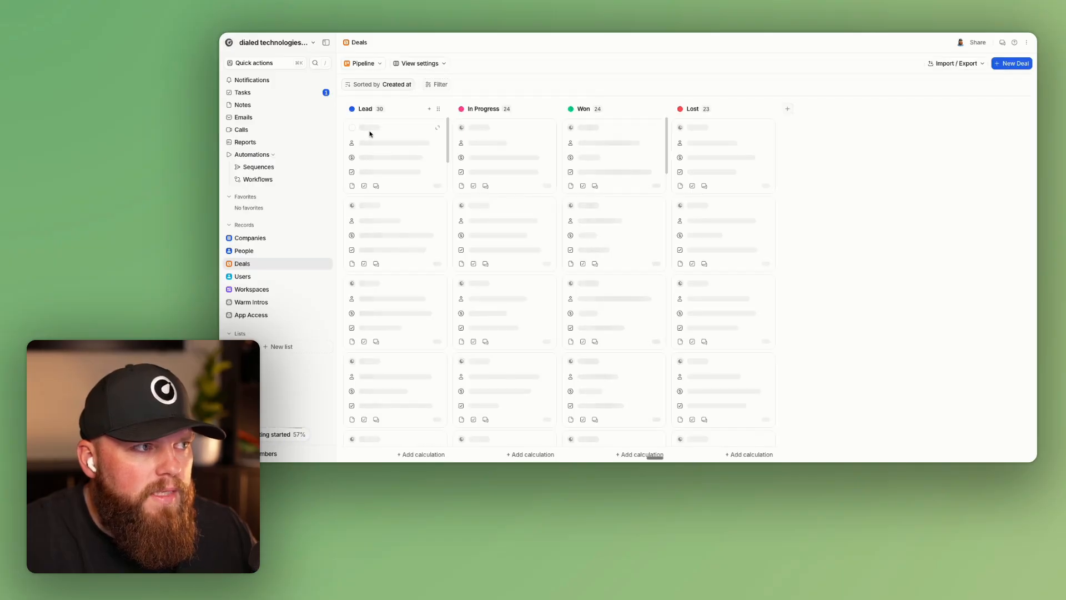
left_click(368, 130)
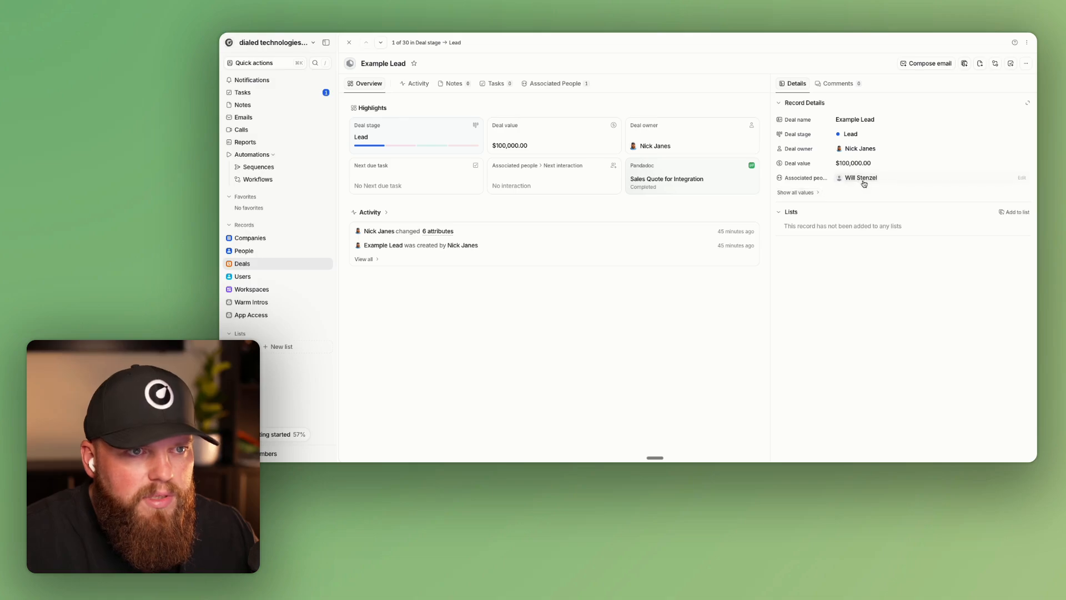
left_click(806, 195)
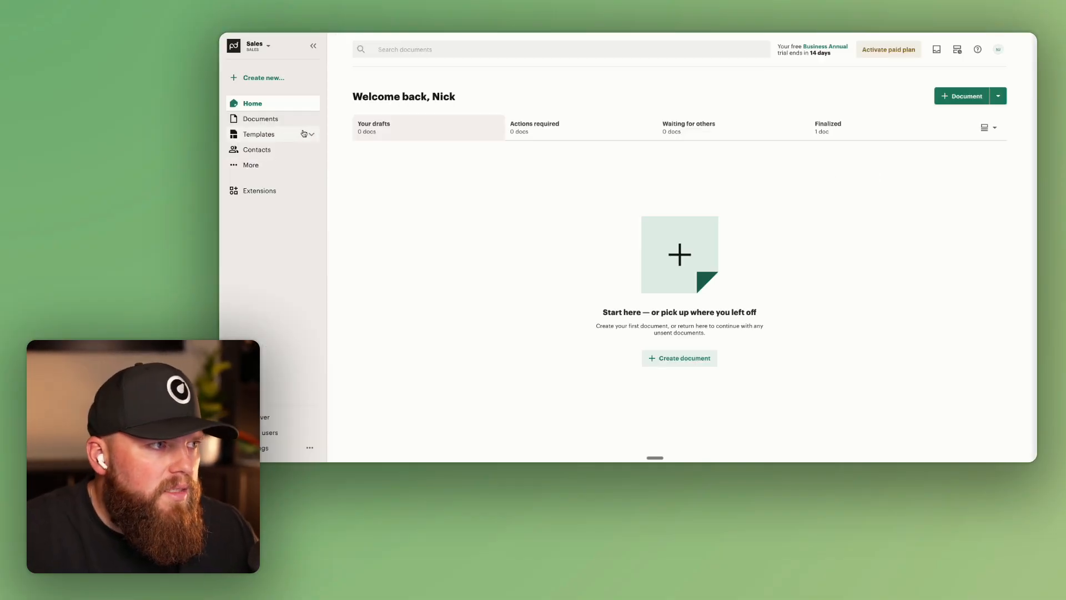
In PandaDoc, open the Integration Quote Template, review its variables and pricing, and go to the documents list
left_click(311, 134)
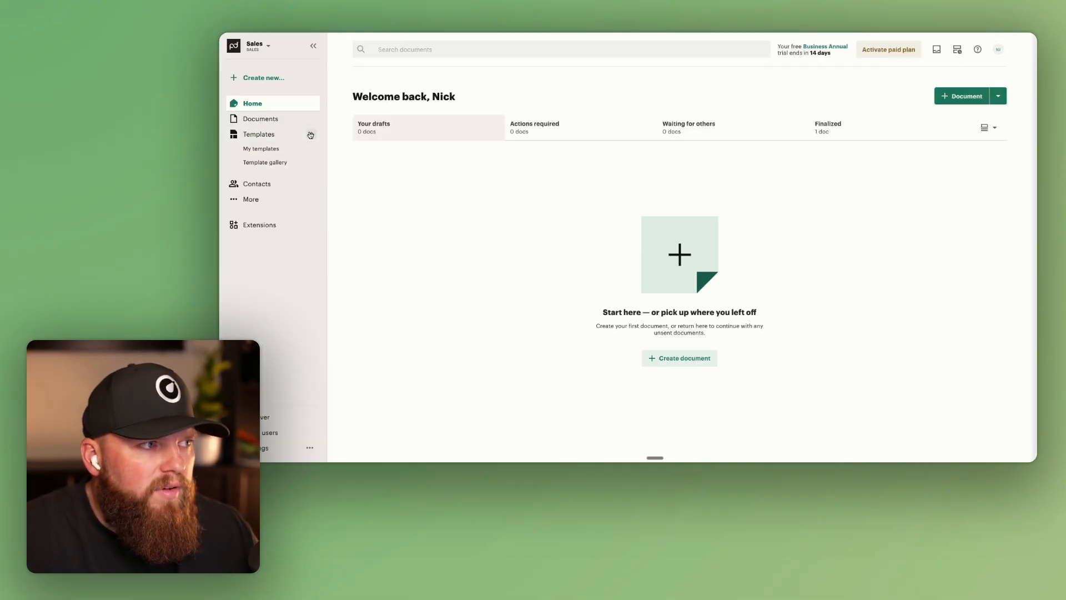
left_click(267, 135)
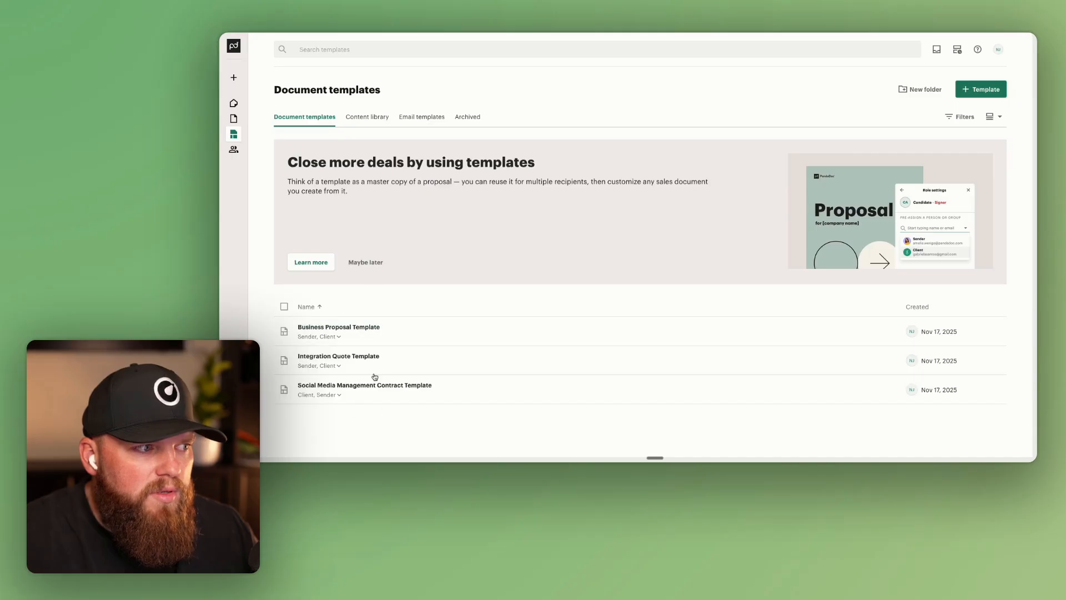
left_click(358, 356)
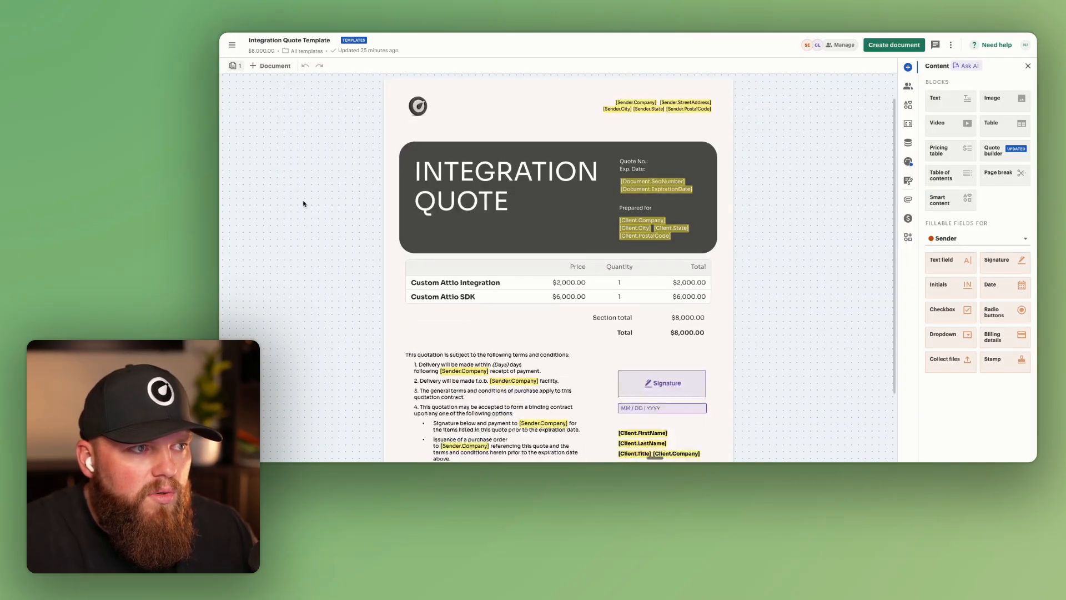
scroll(302, 202, "down", 2)
scroll(564, 228, "up", 2)
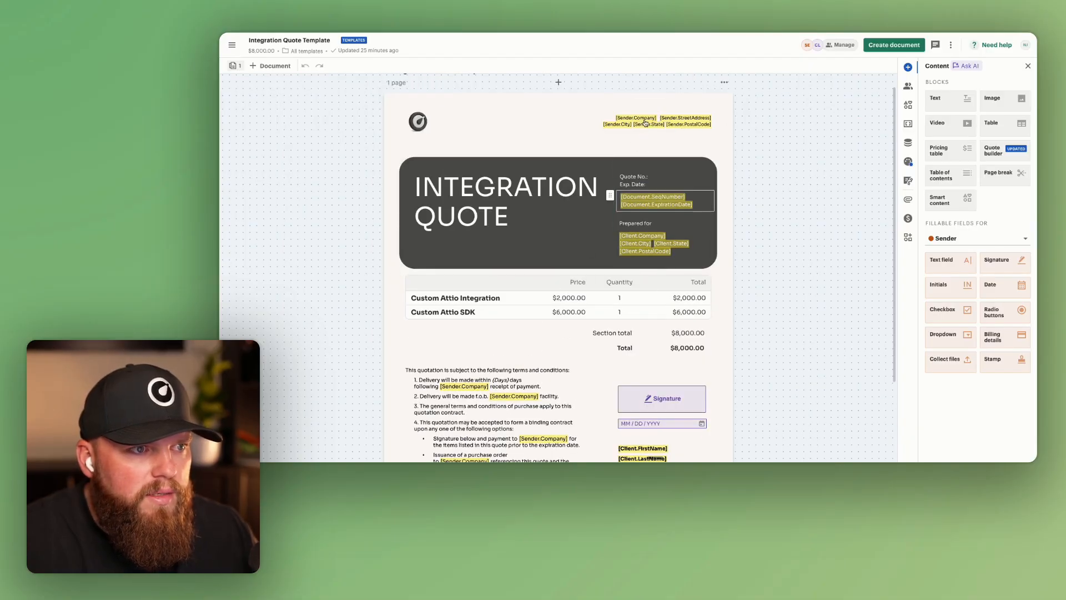
scroll(467, 299, "down", 1)
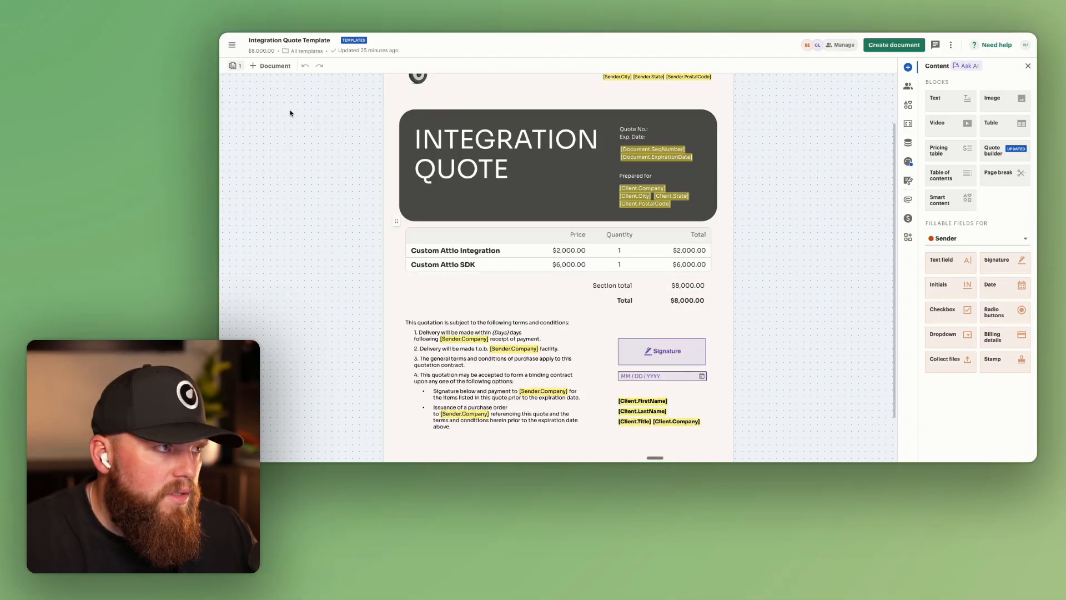
left_click(232, 45)
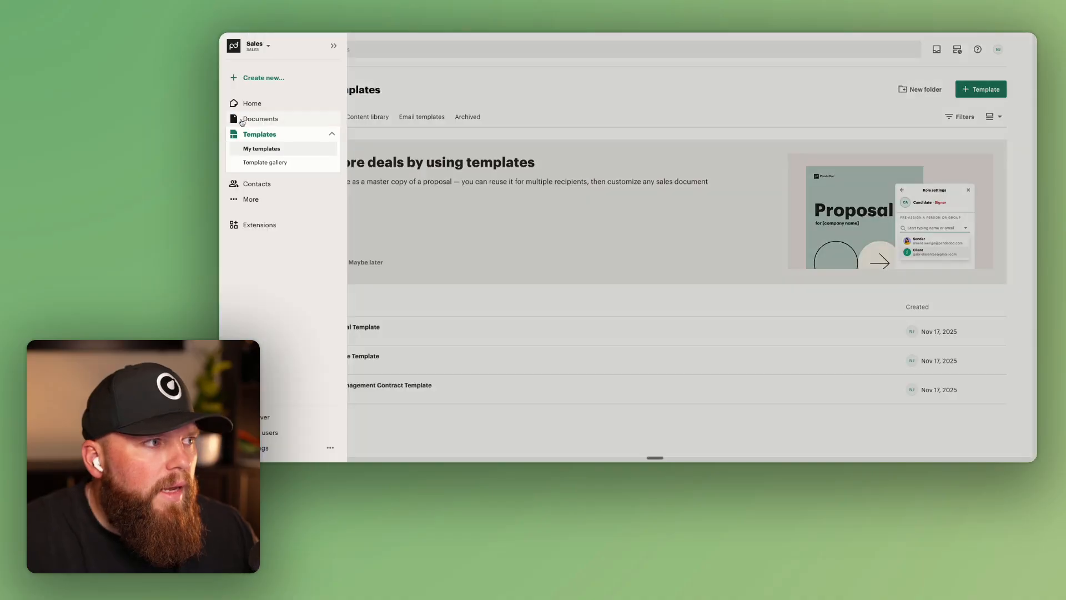
left_click(263, 119)
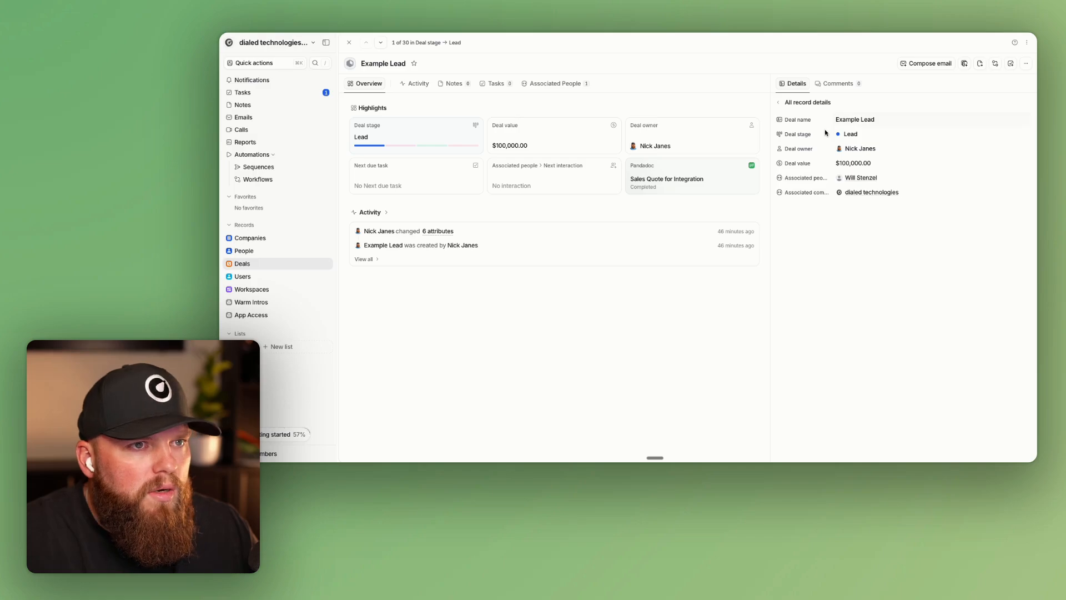
Back in Attio, view the Example Lead deal's PandaDoc documents through the record actions and the highlights widget, closing the list each time
left_click(1027, 65)
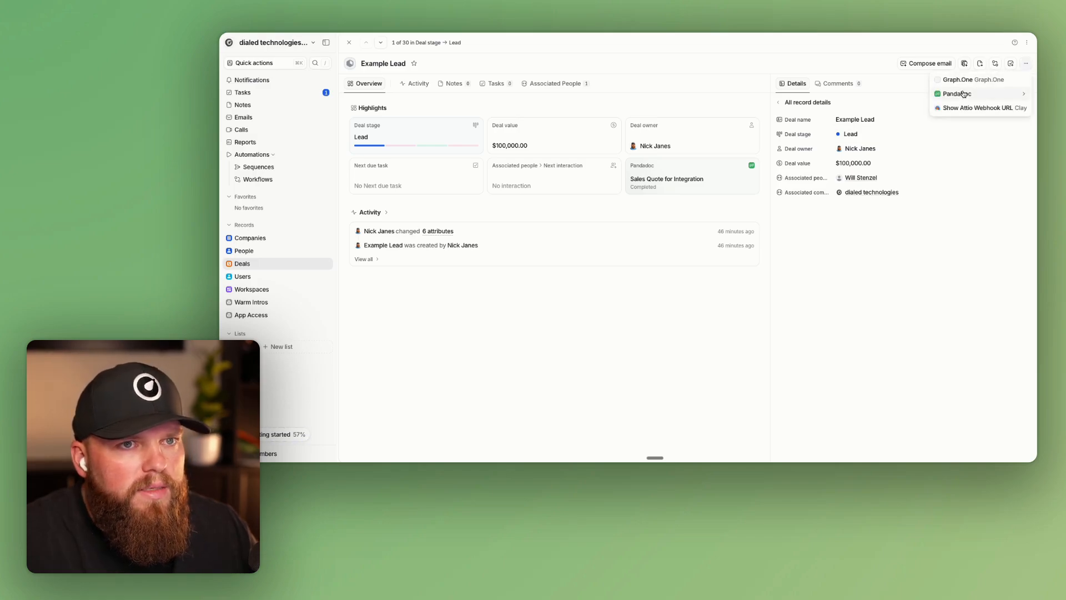
mouse_move(964, 94)
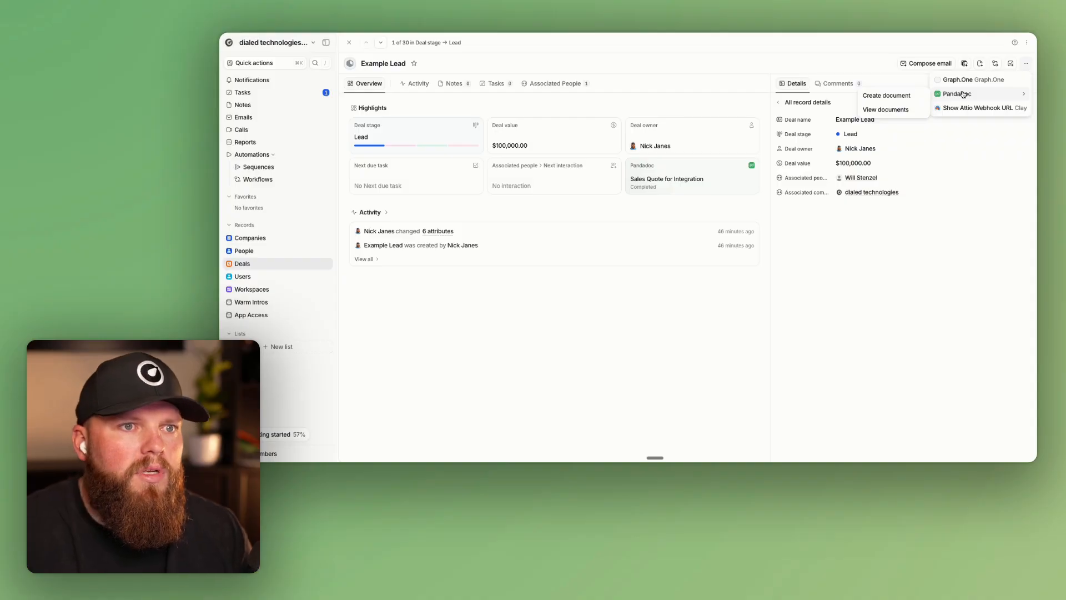
left_click(908, 111)
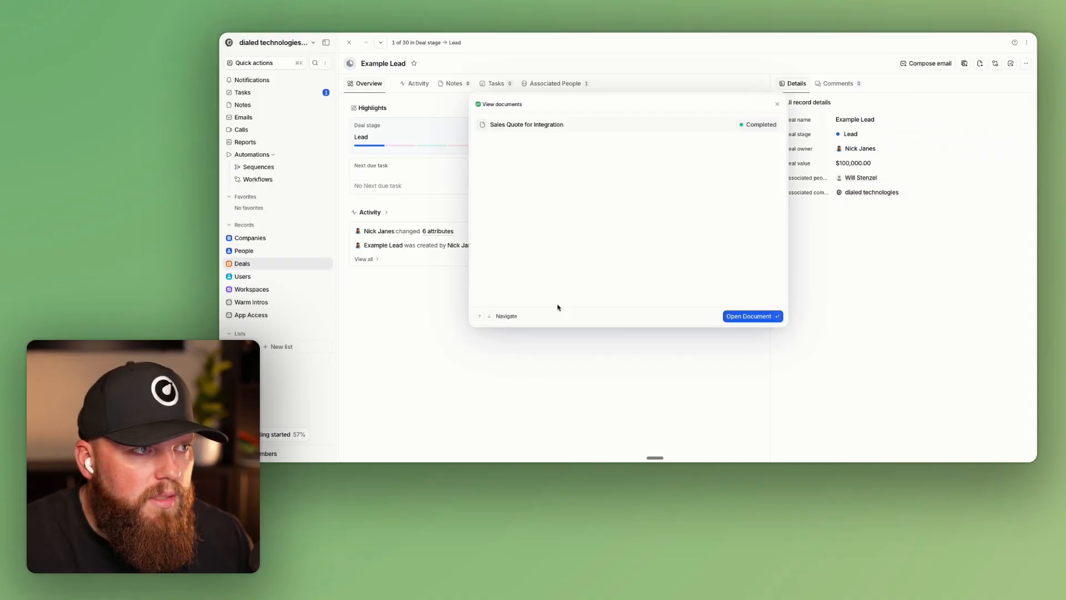
left_click(796, 350)
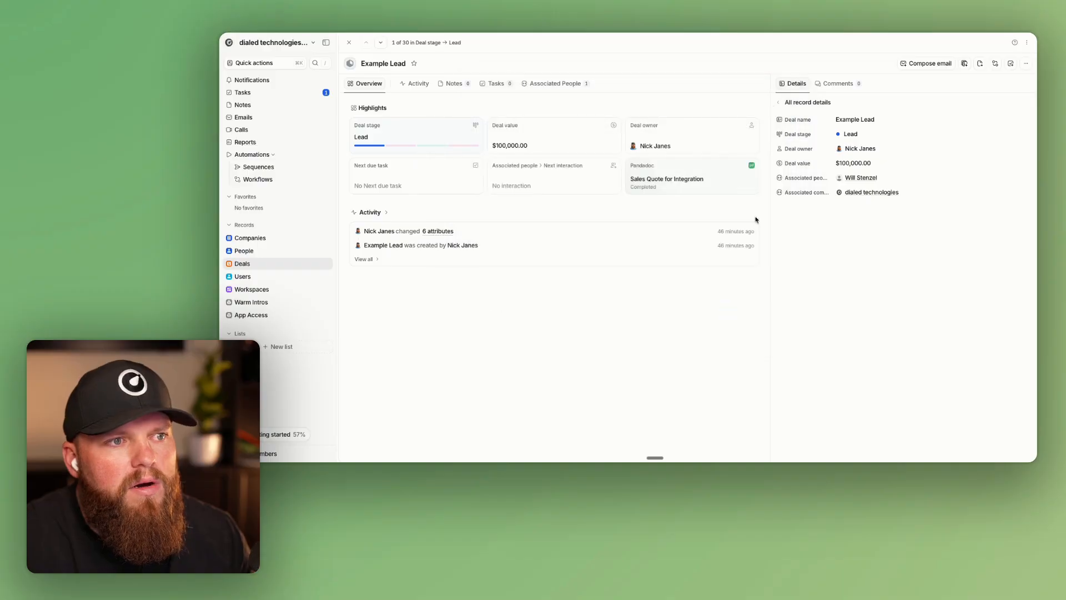
left_click(645, 185)
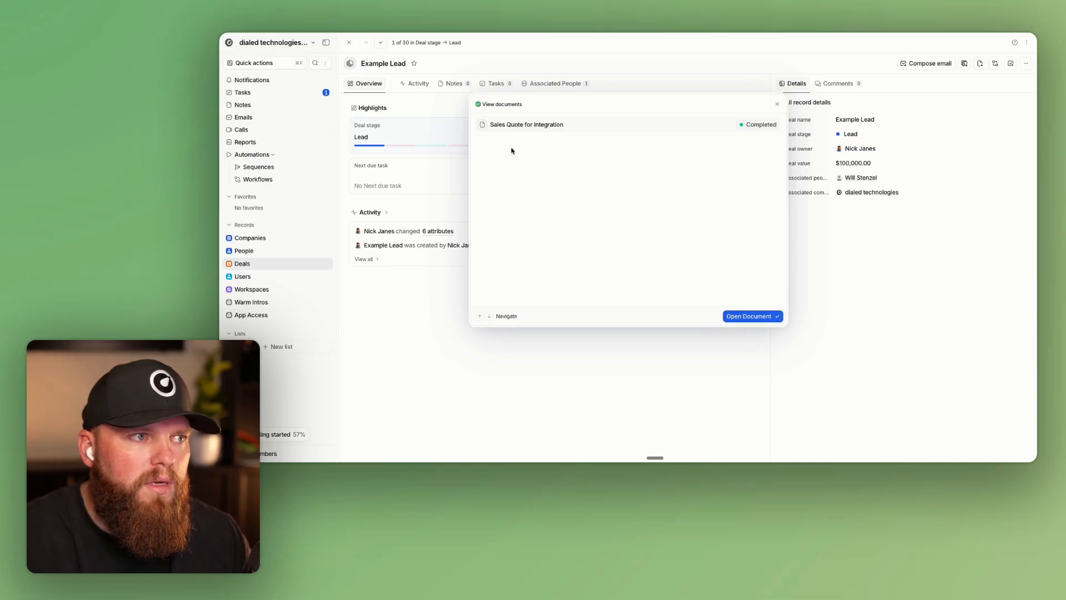
left_click(647, 388)
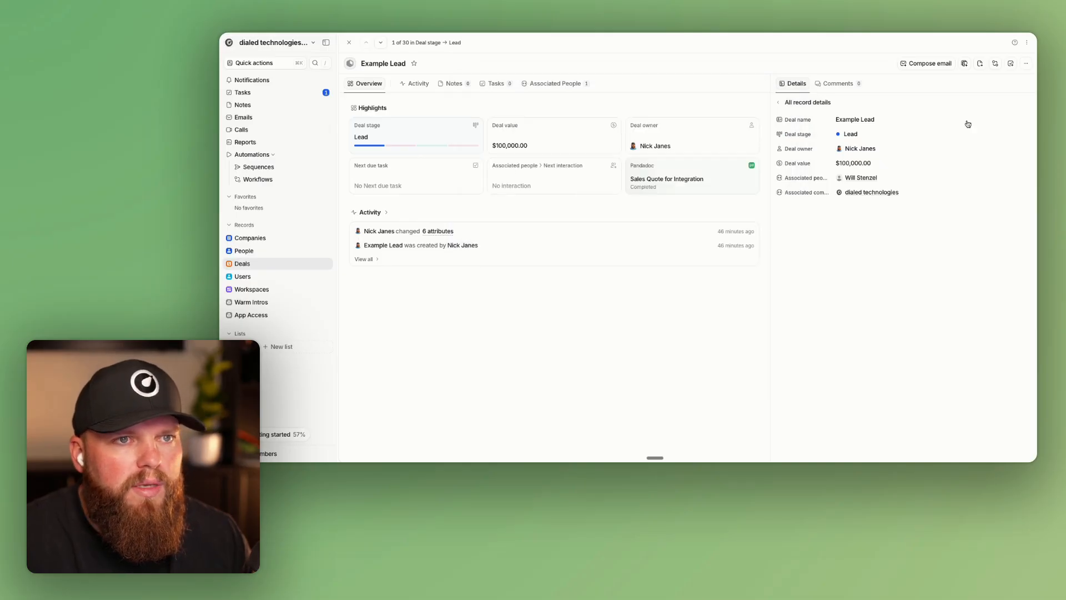
Create a PandaDoc document from the Example Lead deal using the Integration Quote Template
left_click(1026, 64)
mouse_move(953, 91)
left_click(901, 94)
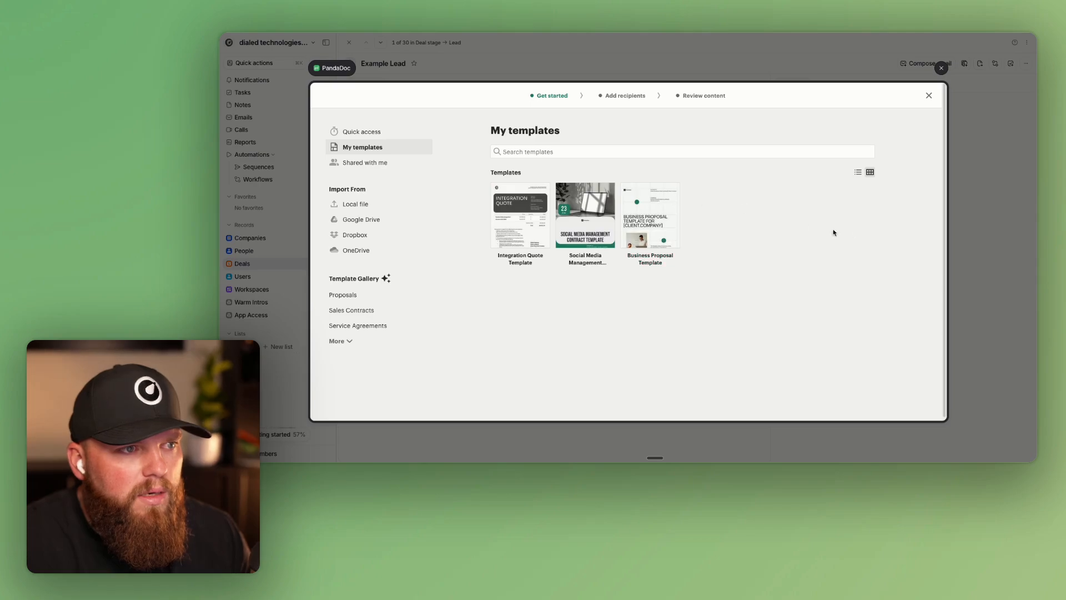
left_click(532, 264)
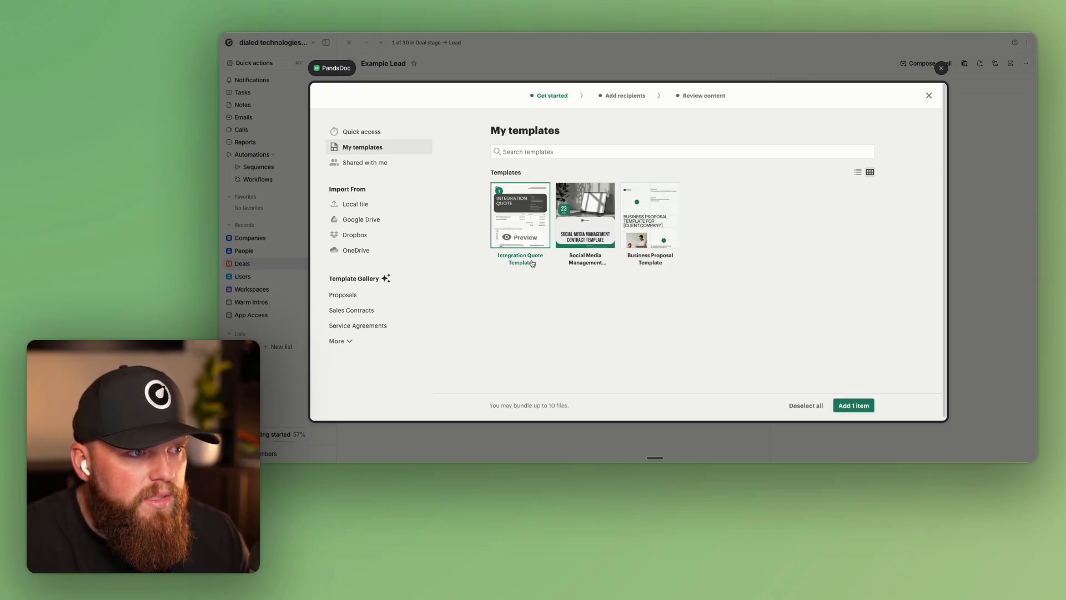
left_click(851, 407)
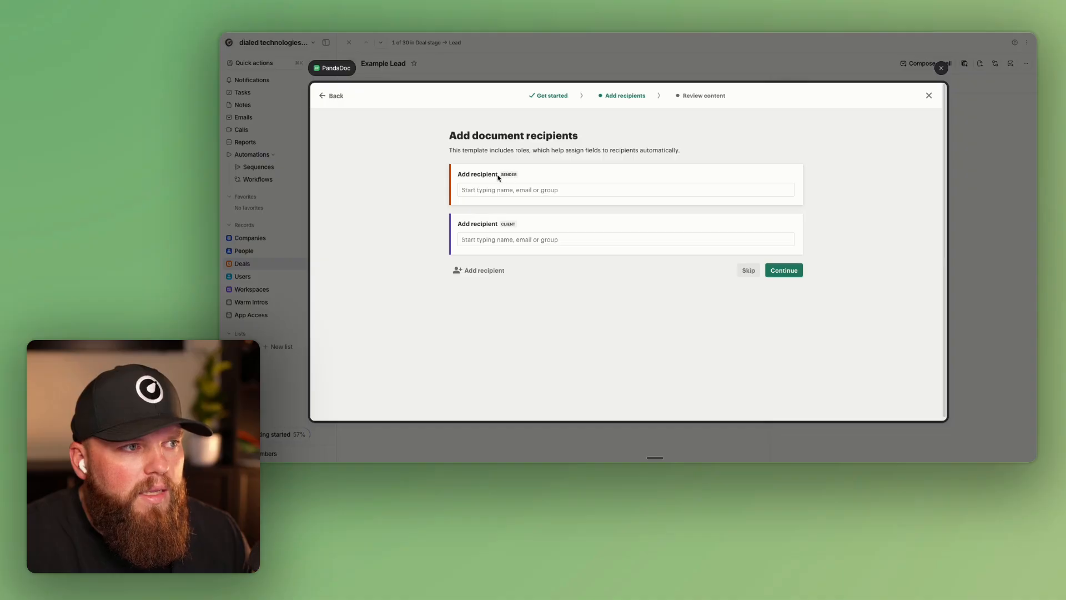
Assign the deal owner as the document's Sender recipient and the deal's associated person as the Client recipient
left_click(498, 192)
left_click(509, 208)
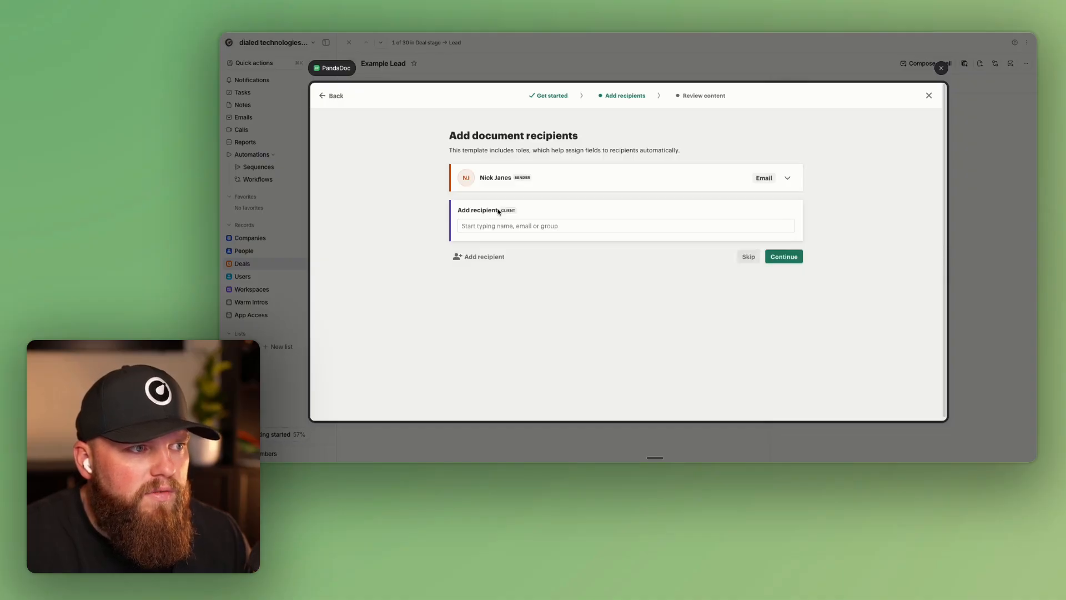
left_click(536, 265)
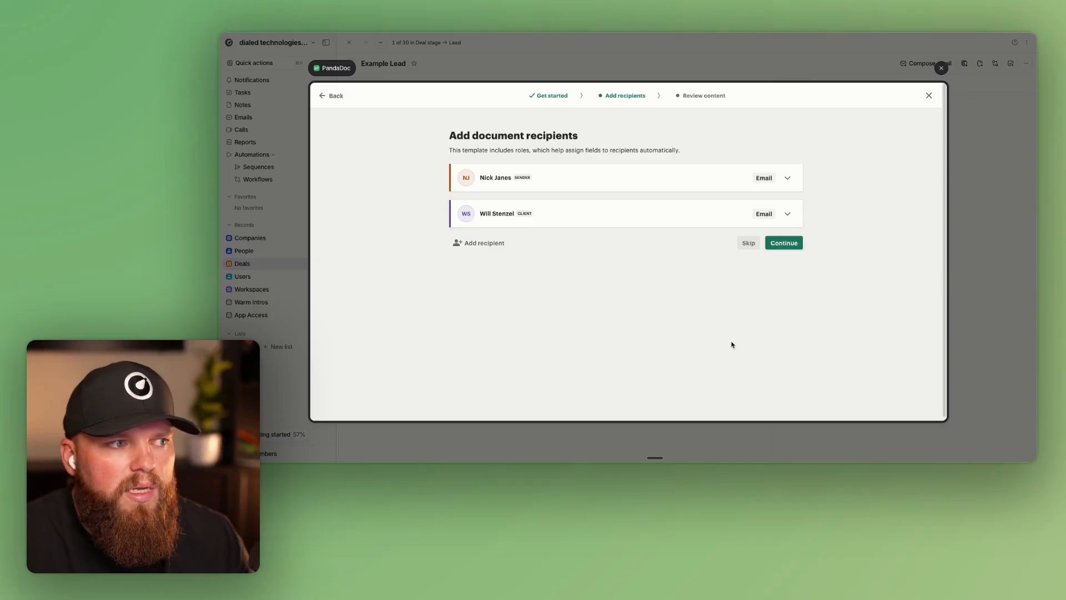
Continue with the assigned recipients to the document editor and review the quote's filled variables, pricing, terms and signature block
left_click(777, 248)
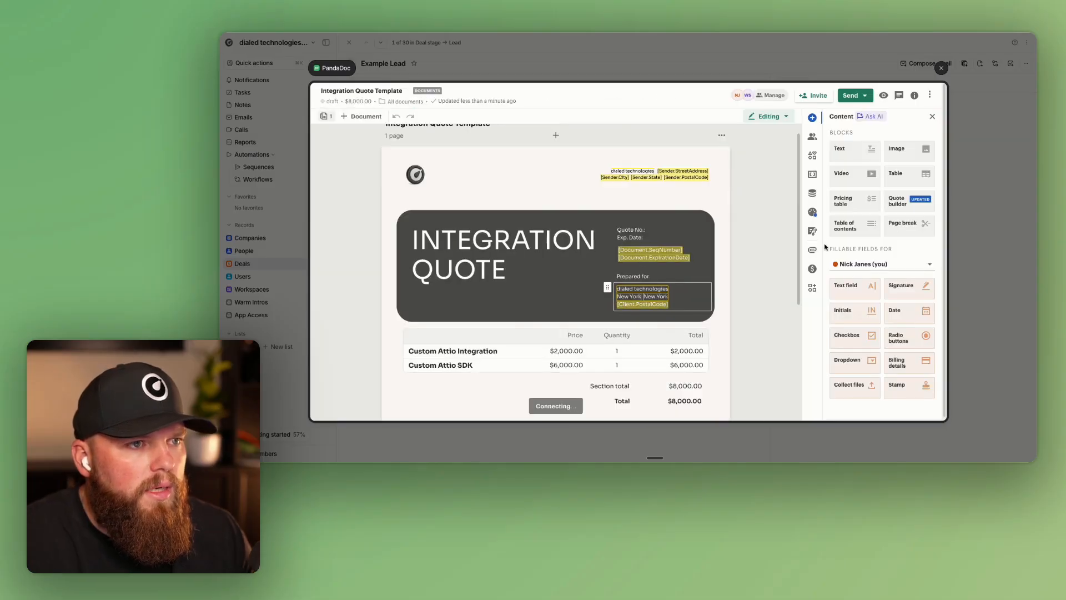
scroll(698, 218, "down", 1)
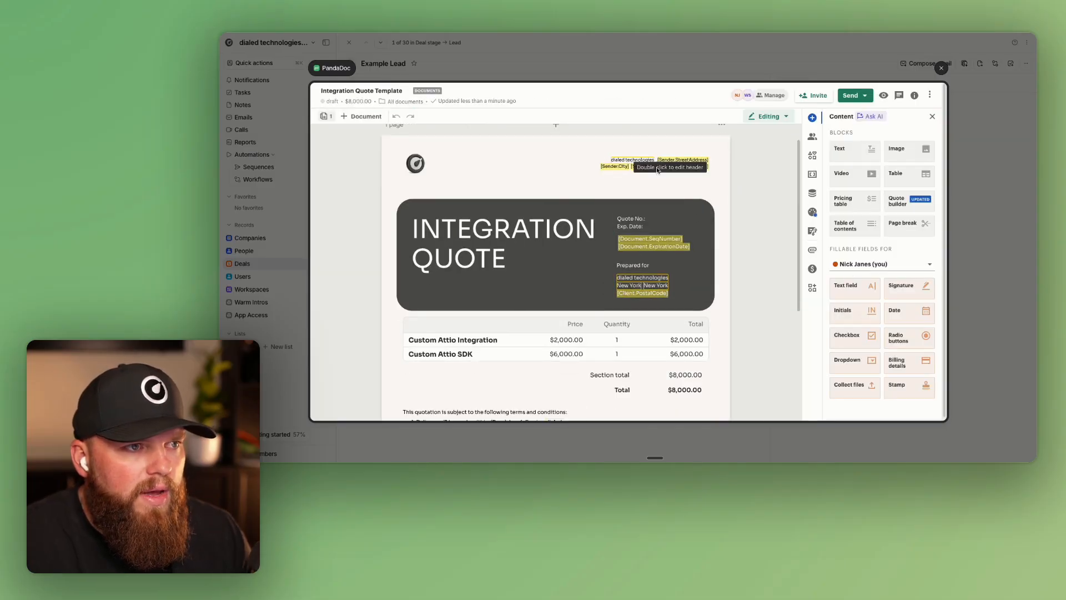
scroll(731, 295, "down", 2)
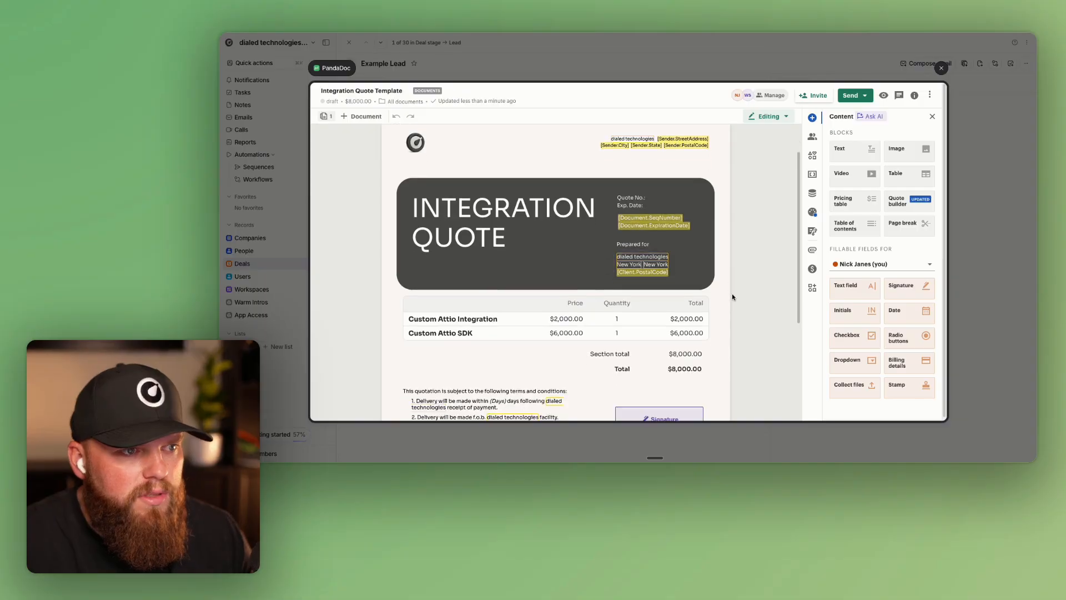
scroll(732, 297, "down", 2)
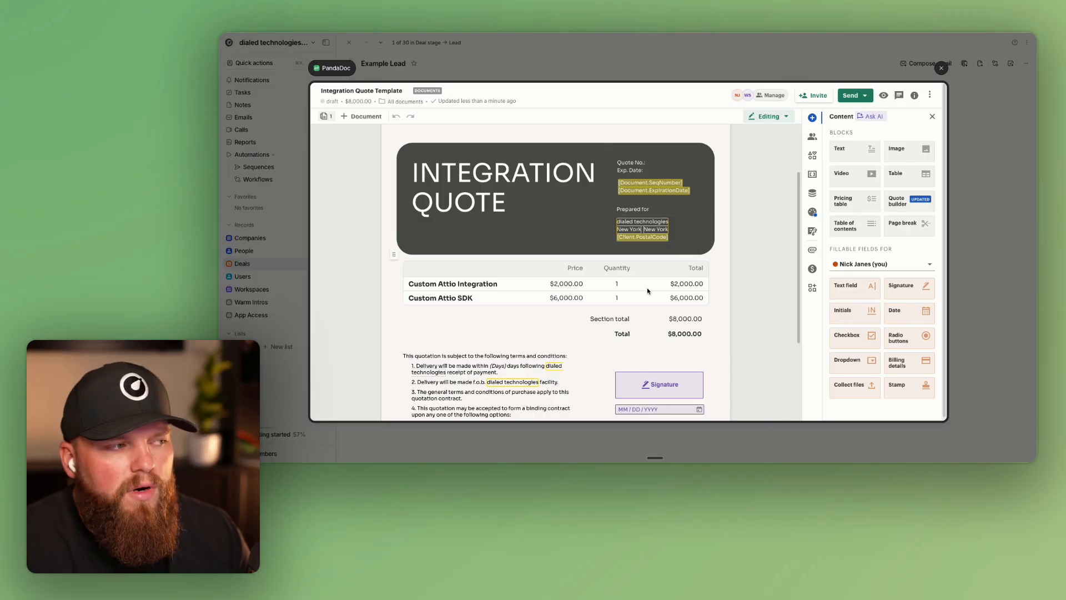
scroll(649, 289, "down", 3)
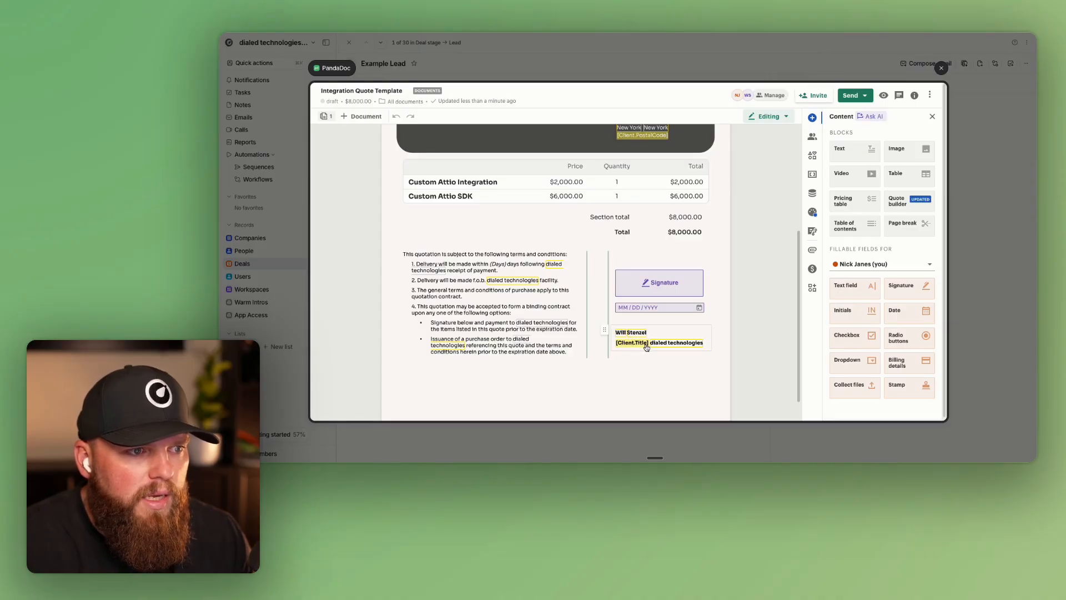
scroll(641, 356, "up", 4)
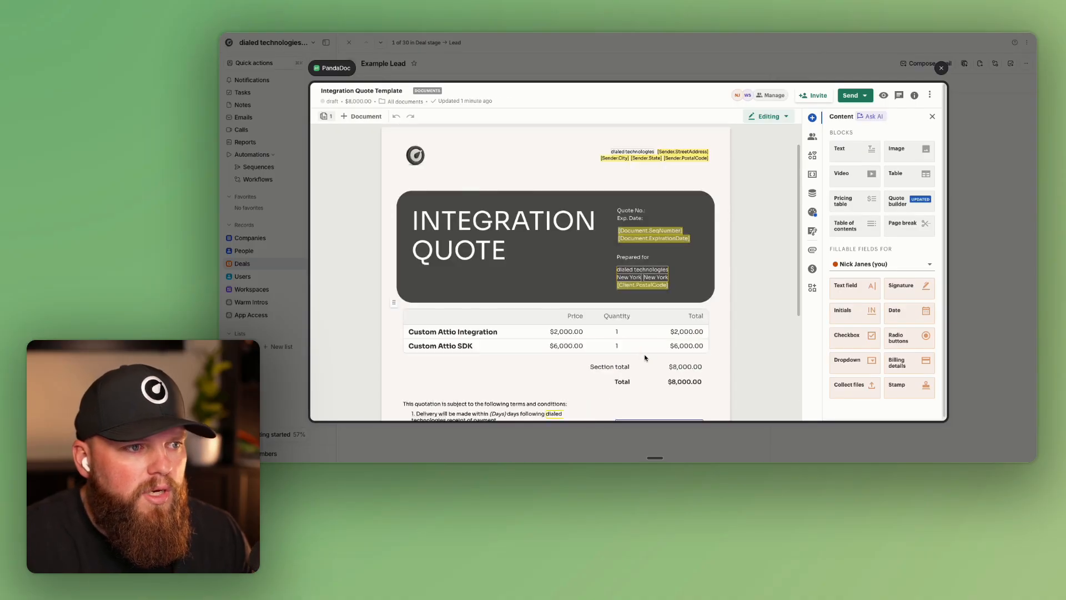
scroll(643, 357, "down", 5)
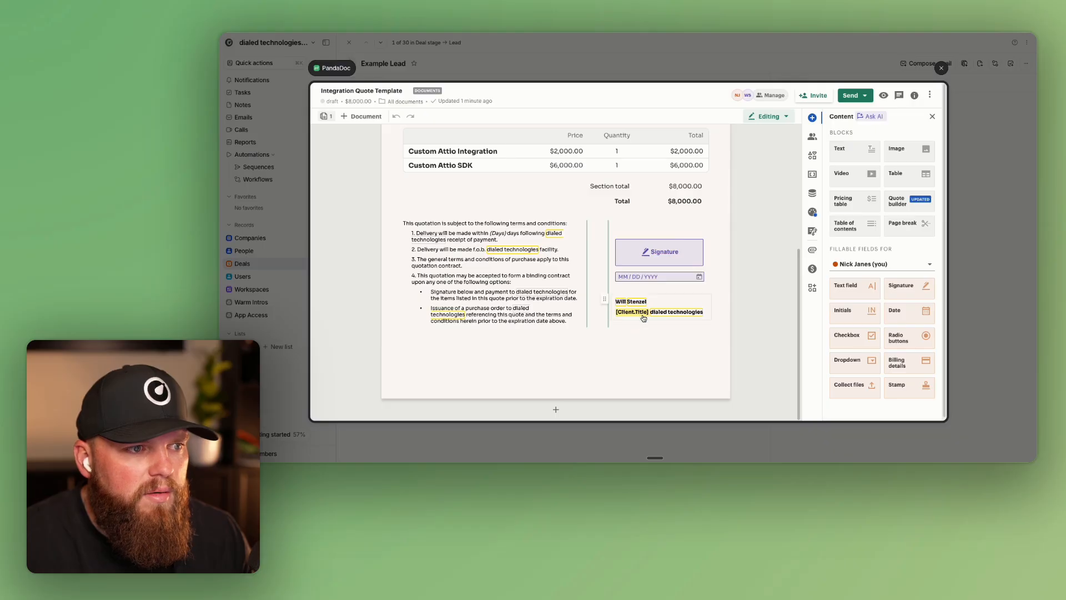
scroll(638, 319, "up", 4)
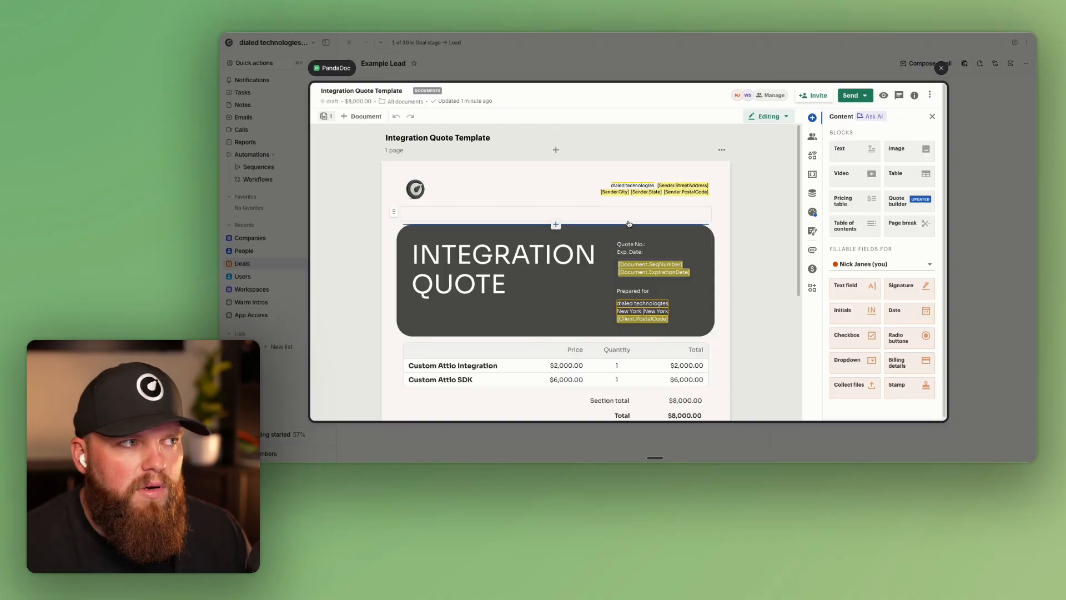
Send the document by email to the assigned recipients, replacing unfilled variables with blanks, and close the PandaDoc window
left_click(864, 95)
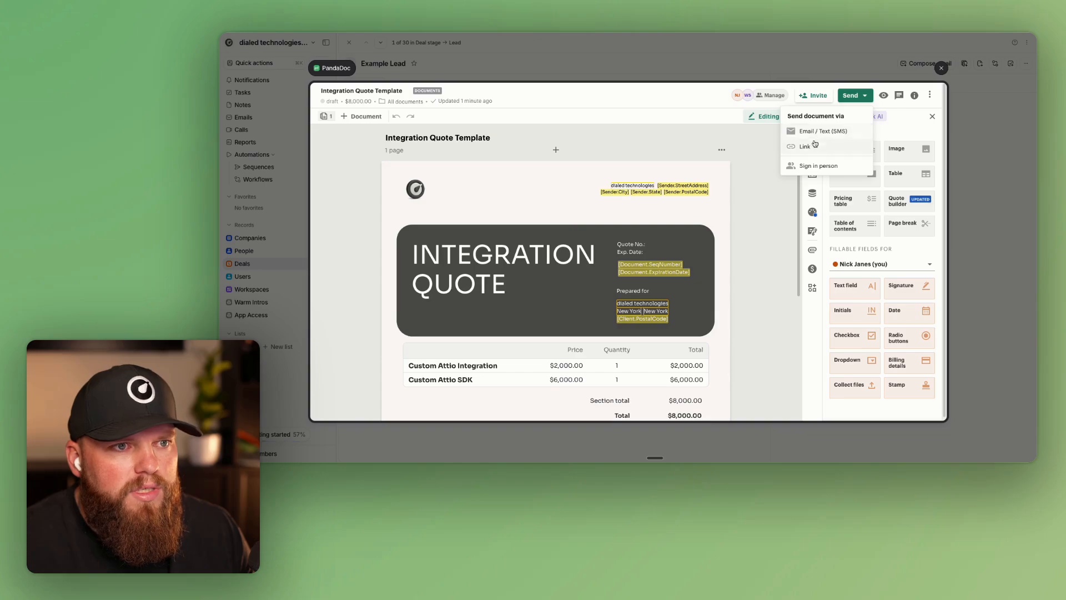
left_click(813, 132)
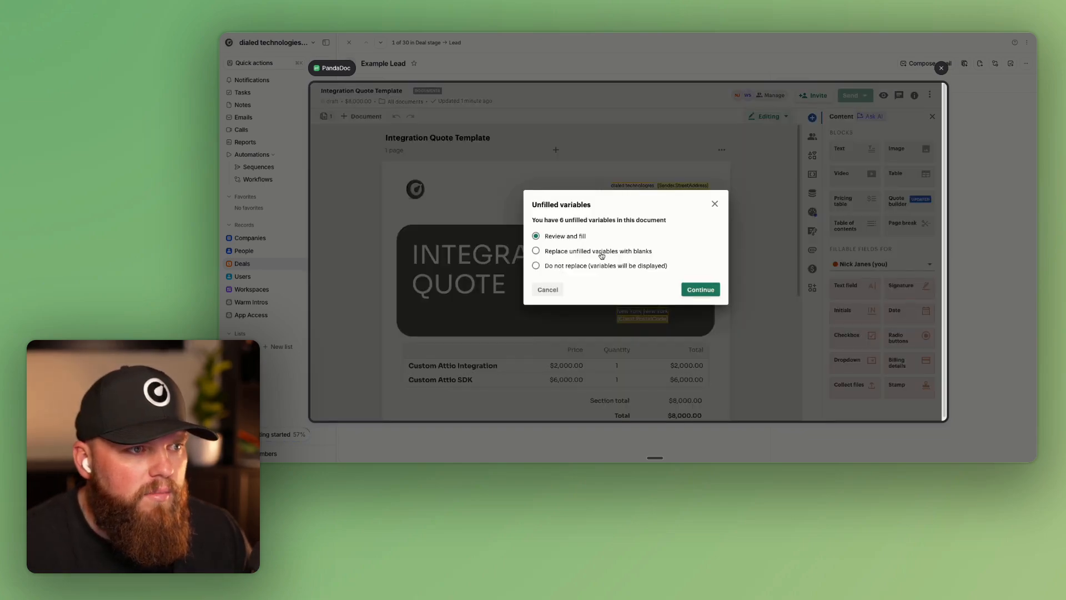
left_click(601, 254)
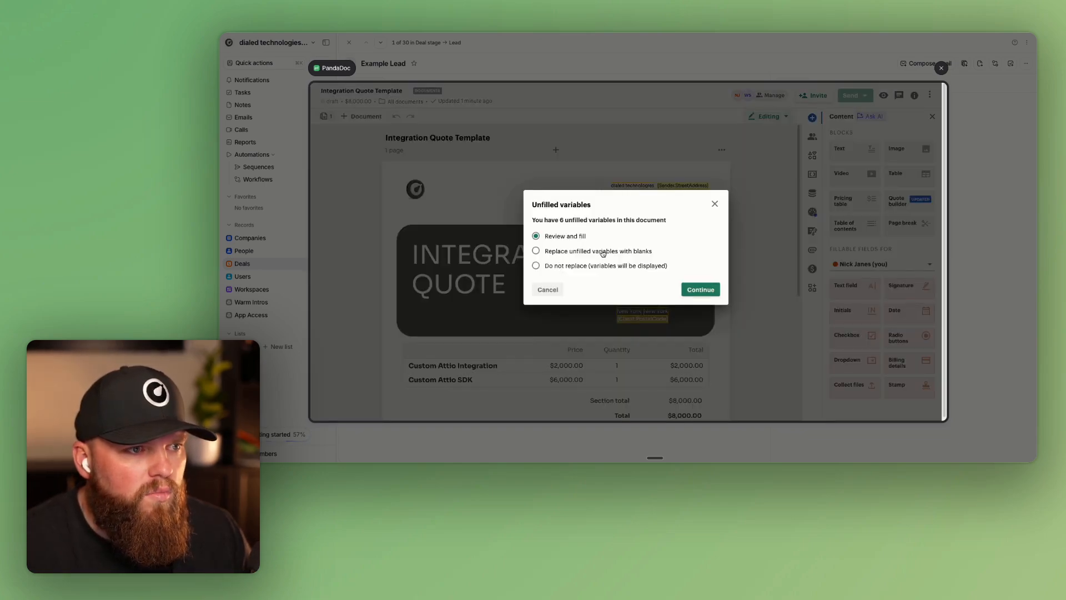
left_click(701, 289)
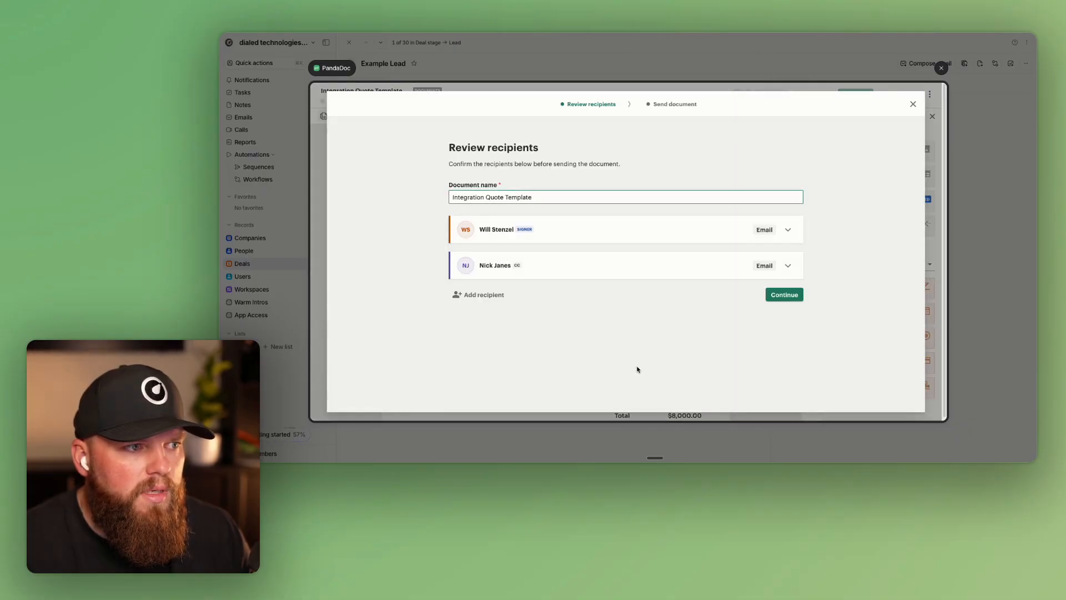
left_click(777, 299)
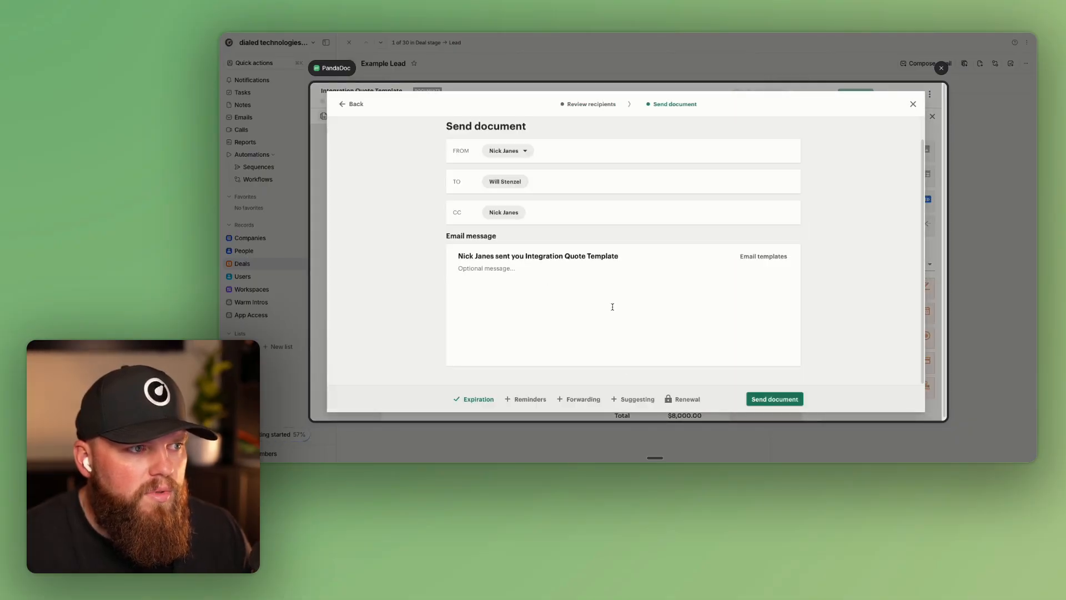
left_click(773, 400)
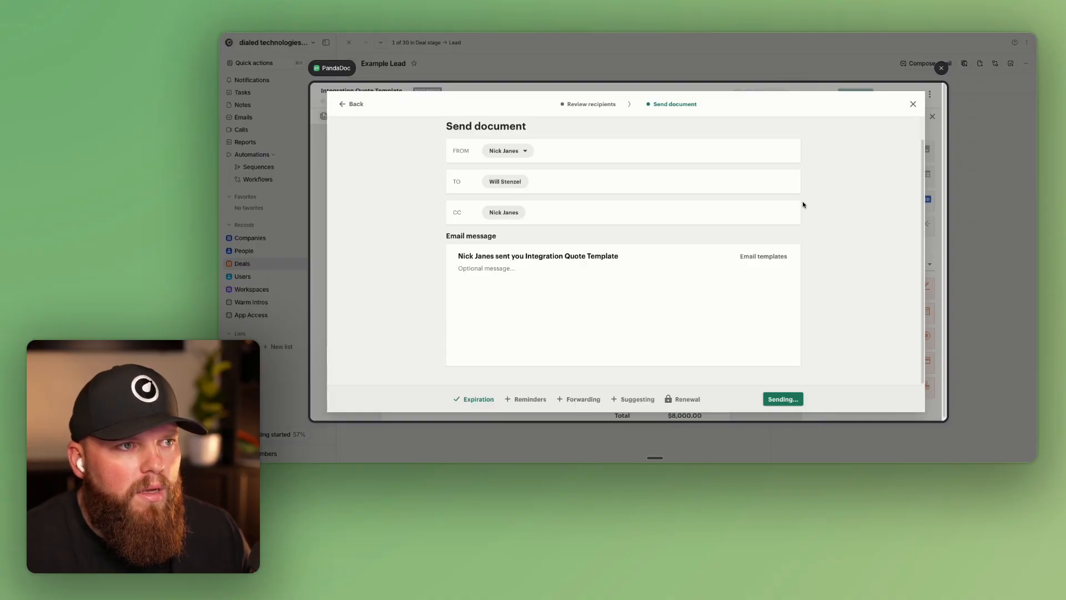
left_click(942, 69)
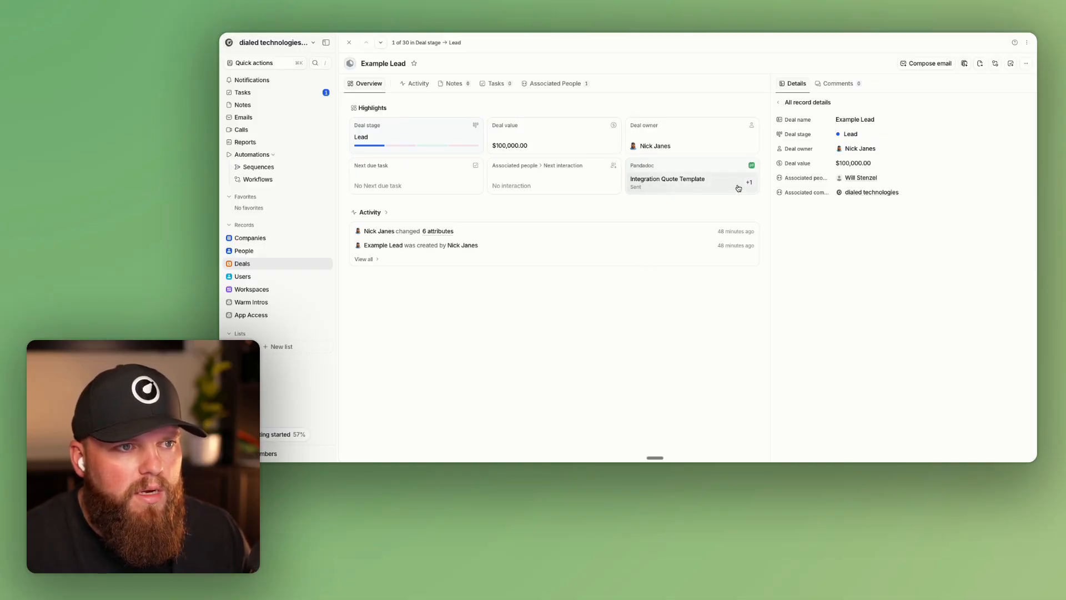
Check the Integration Quote Template's status in the Example Lead deal's document list and in PandaDoc's refreshed recent documents
left_click(646, 189)
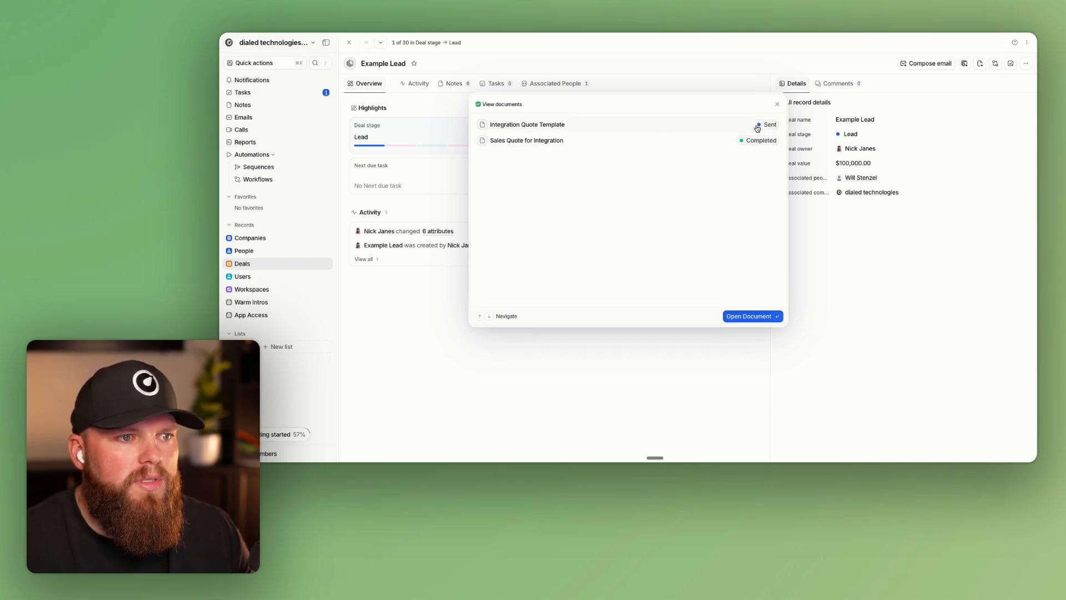
left_click(880, 272)
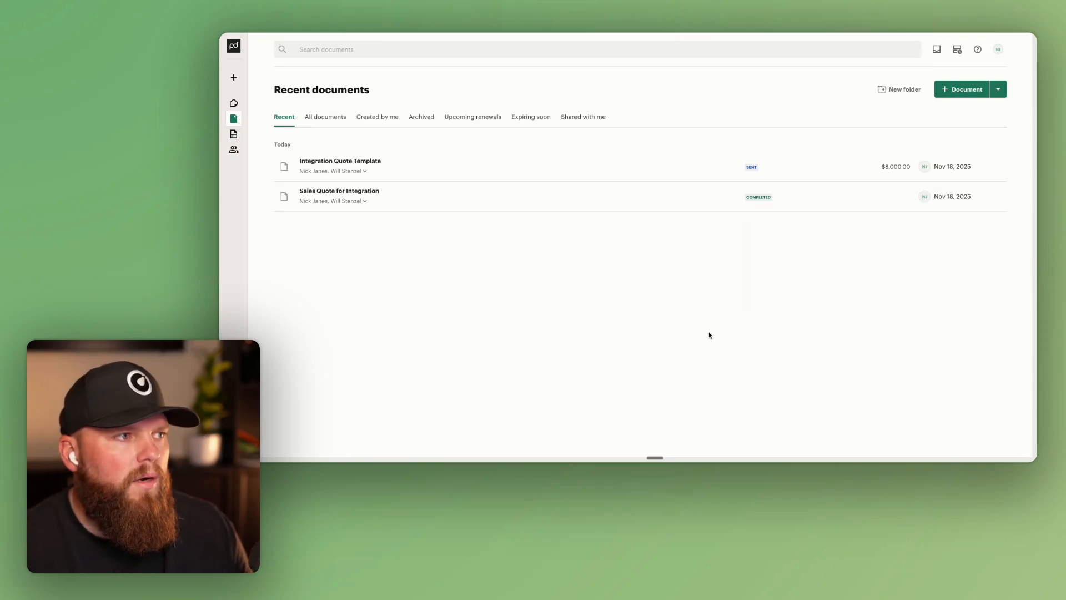
key("super+r")
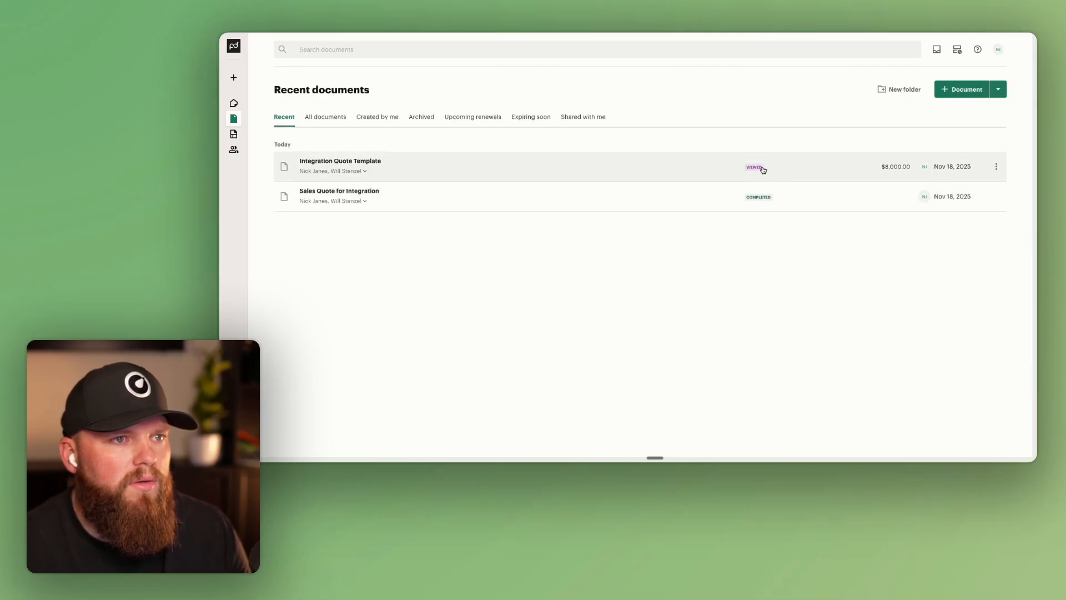
key("ctrl+Tab")
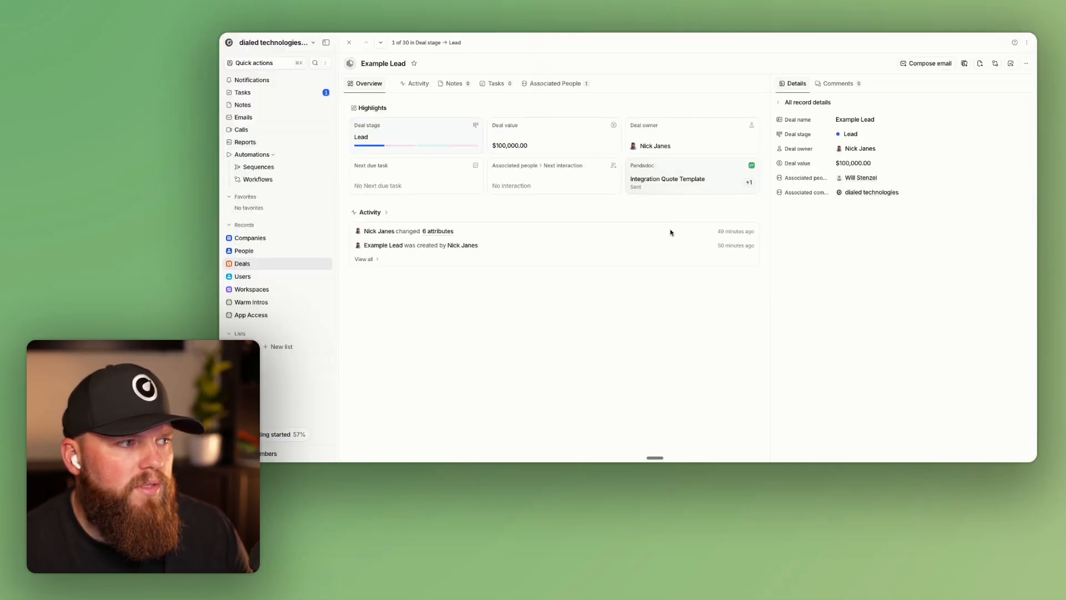
left_click(682, 180)
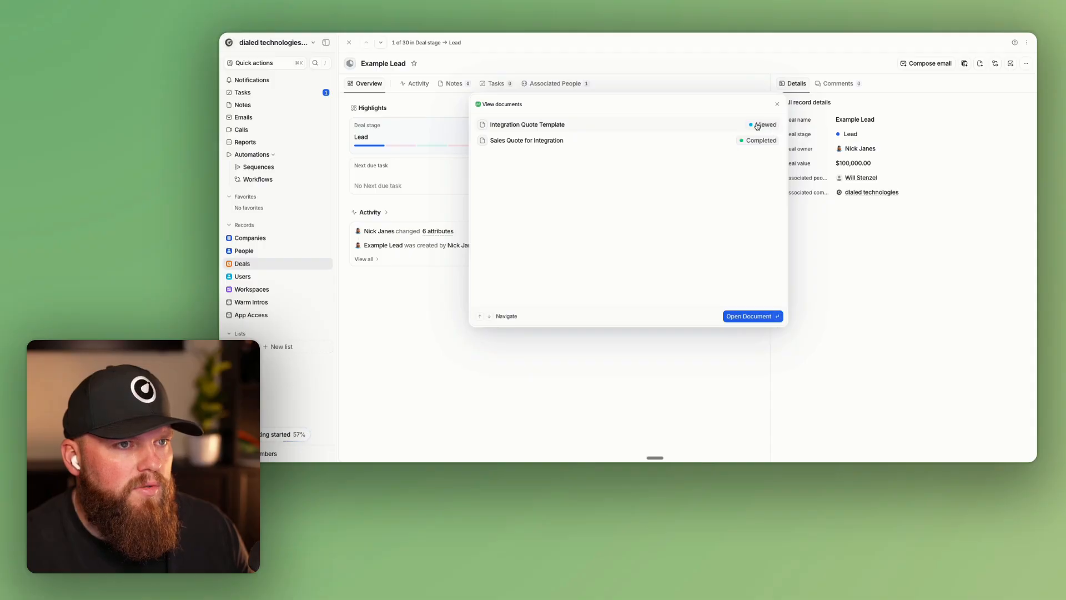
left_click(832, 247)
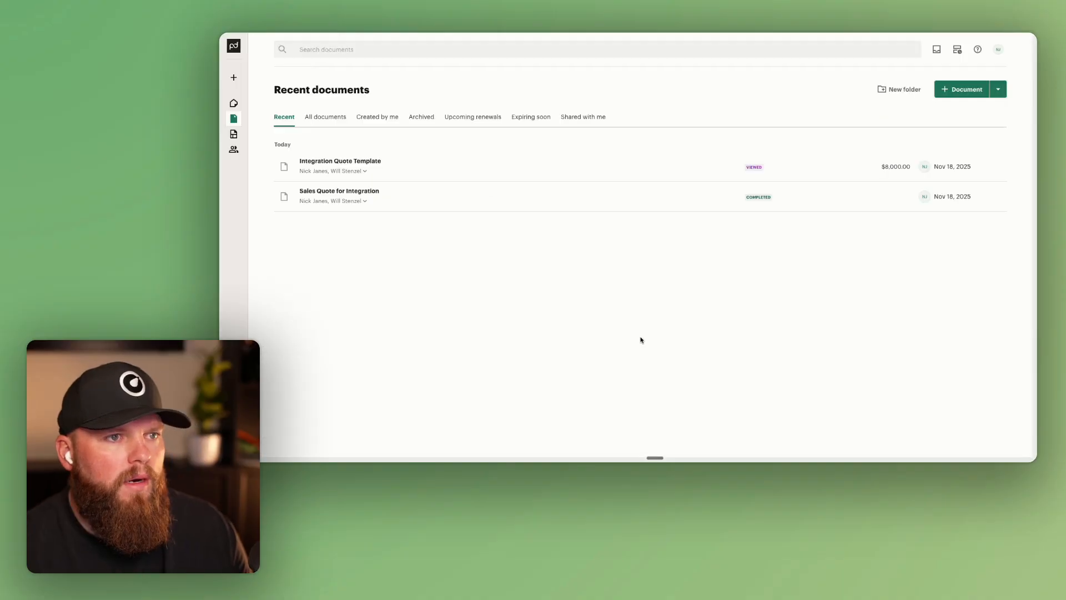
Refresh PandaDoc and the Example Lead deal, open the Integration Quote Template from the deal's document list, and close the list
key("super+r")
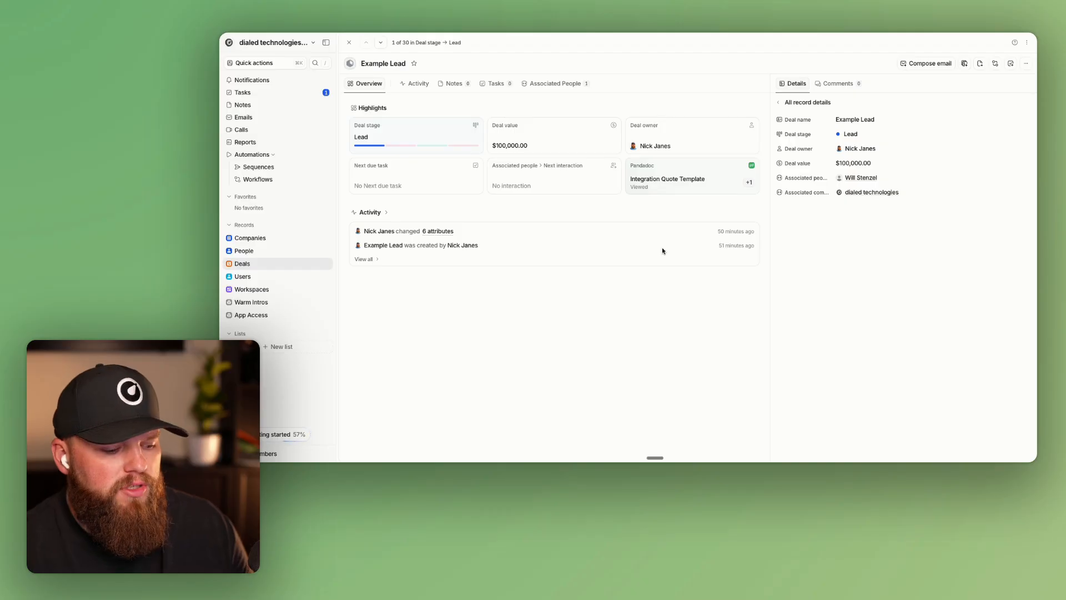
key("super+r")
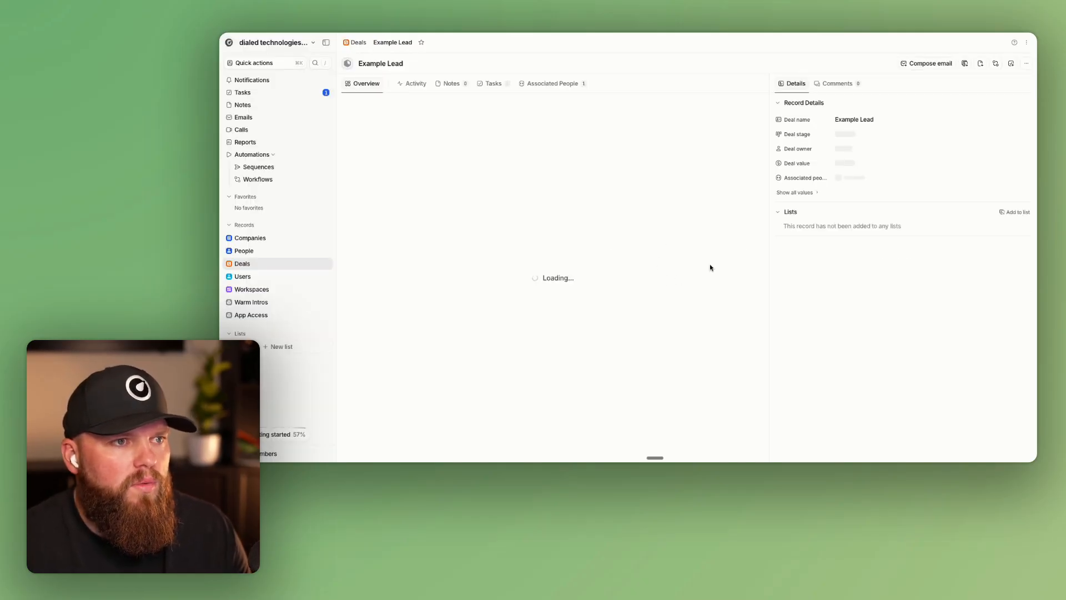
left_click(681, 191)
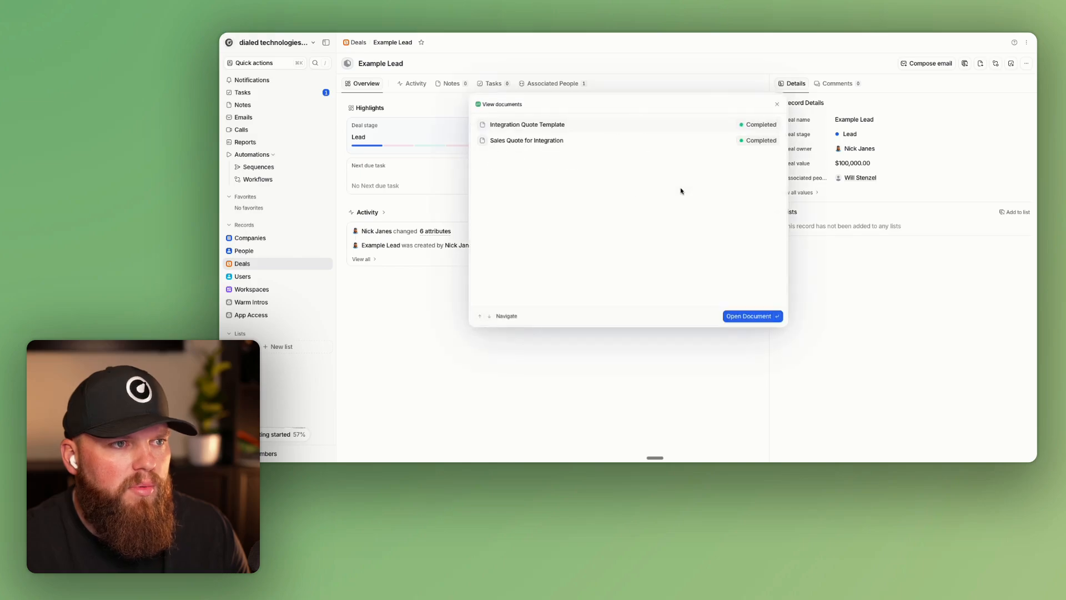
left_click(544, 128)
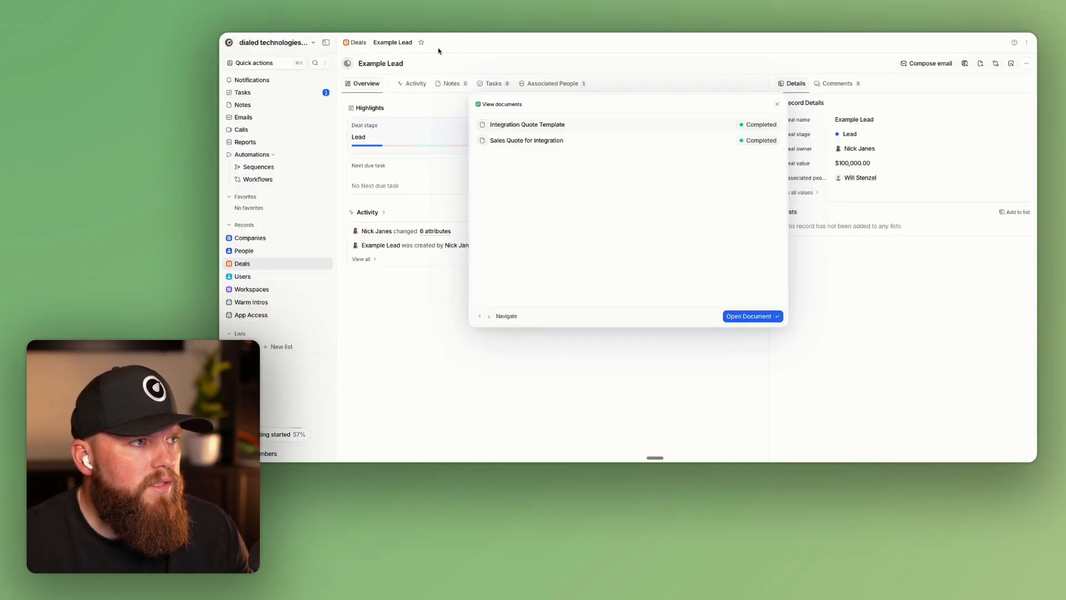
left_click(438, 49)
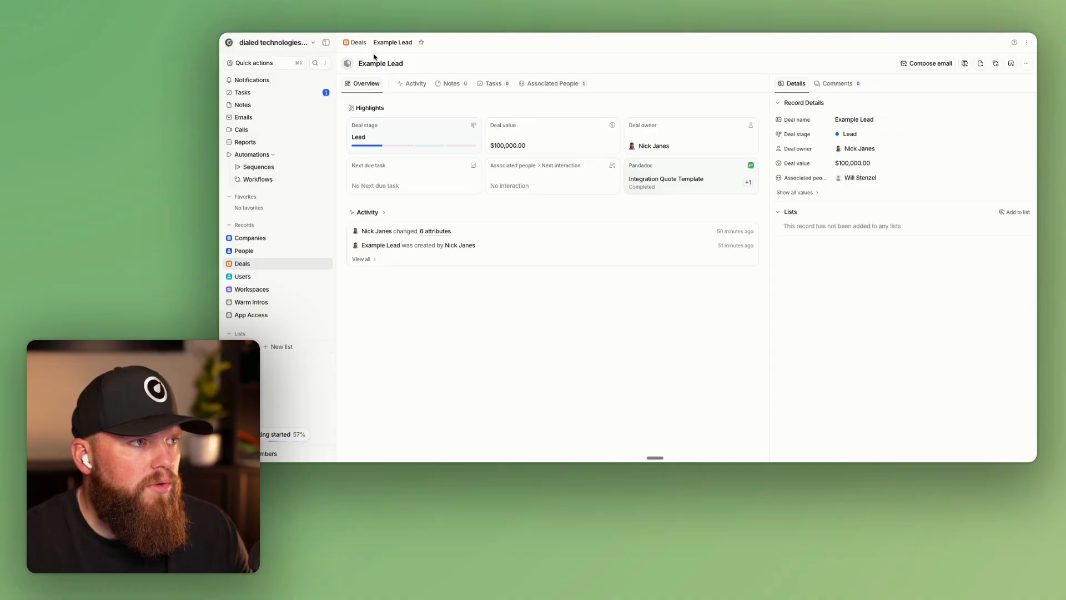
Show all of the deal's record details, open its associated person's record, and show all of that record's details
left_click(791, 193)
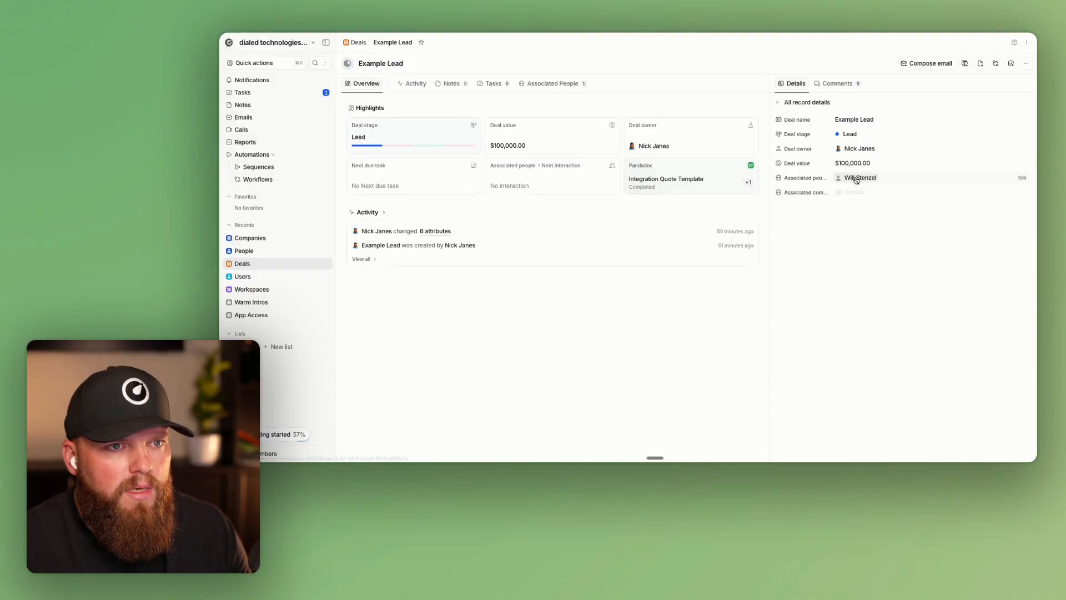
left_click(861, 178)
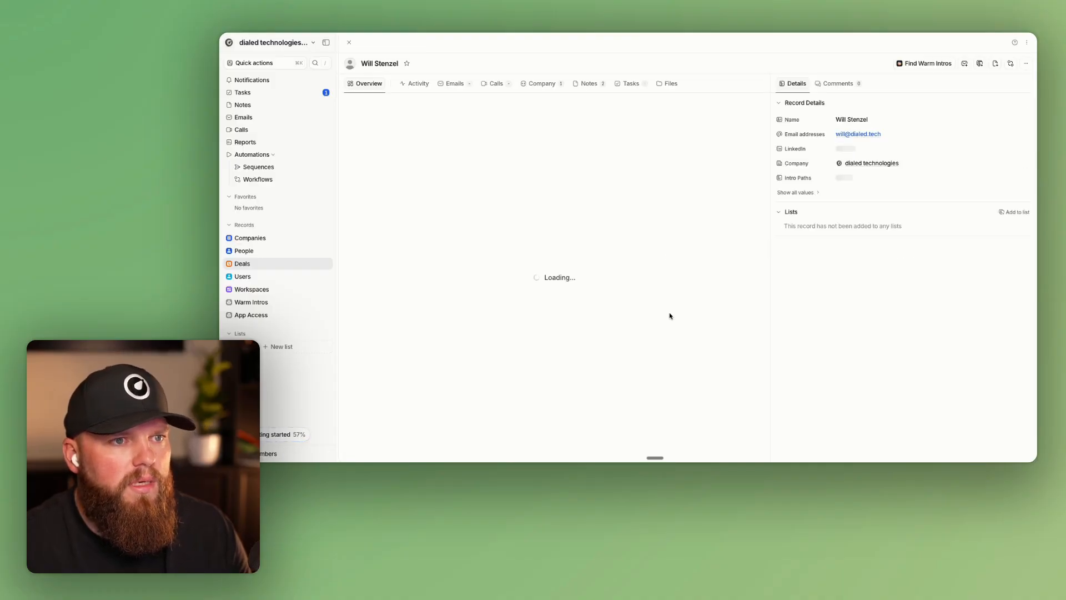
left_click(805, 193)
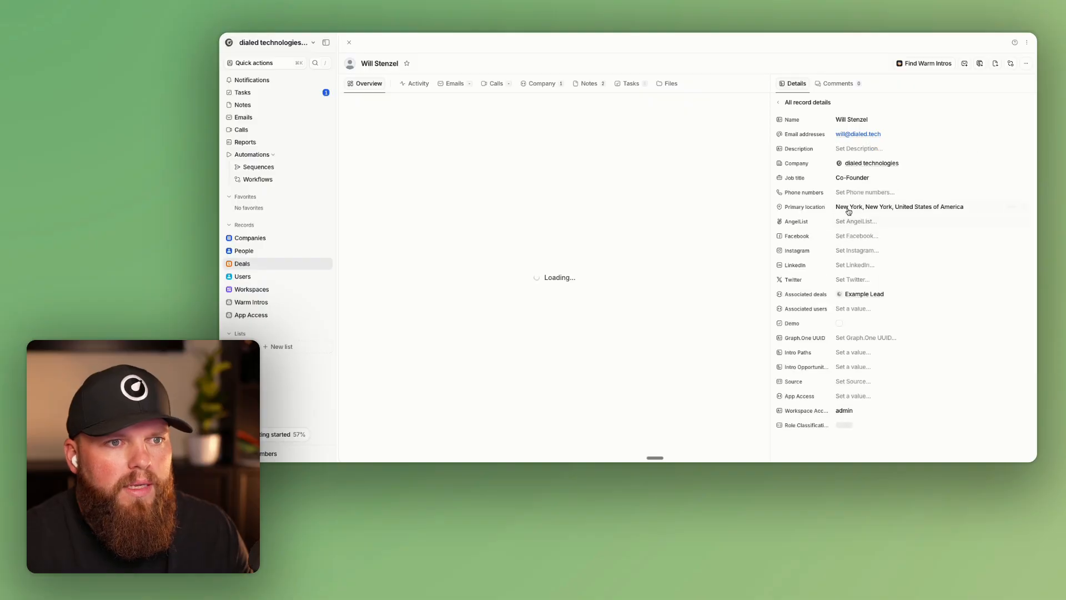
Inspect the person's primary location fields and phone numbers attribute, leaving the record's values as they are
left_click(864, 209)
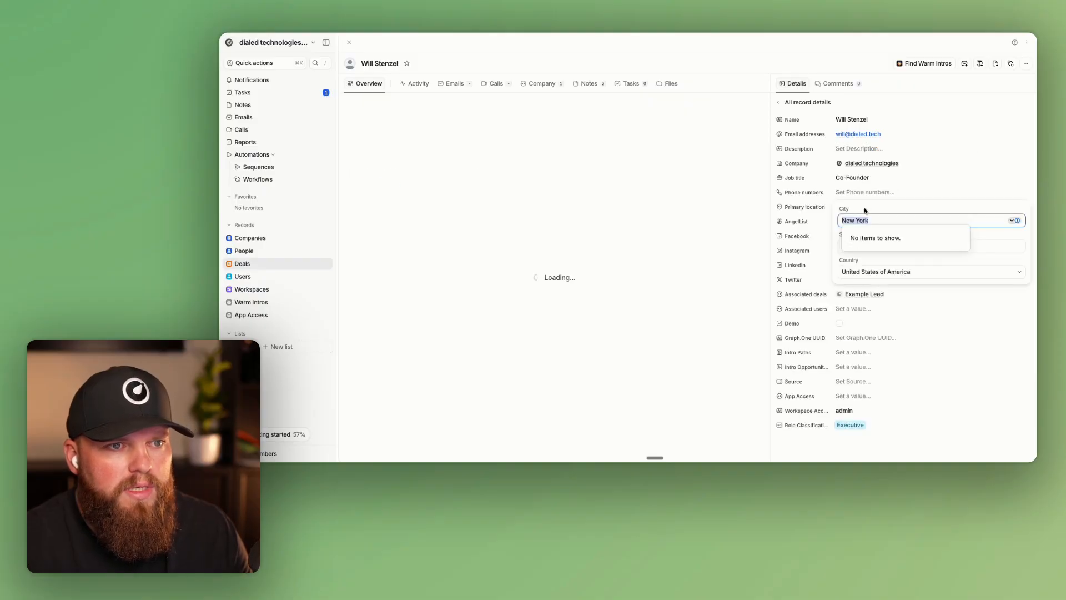
left_click(974, 198)
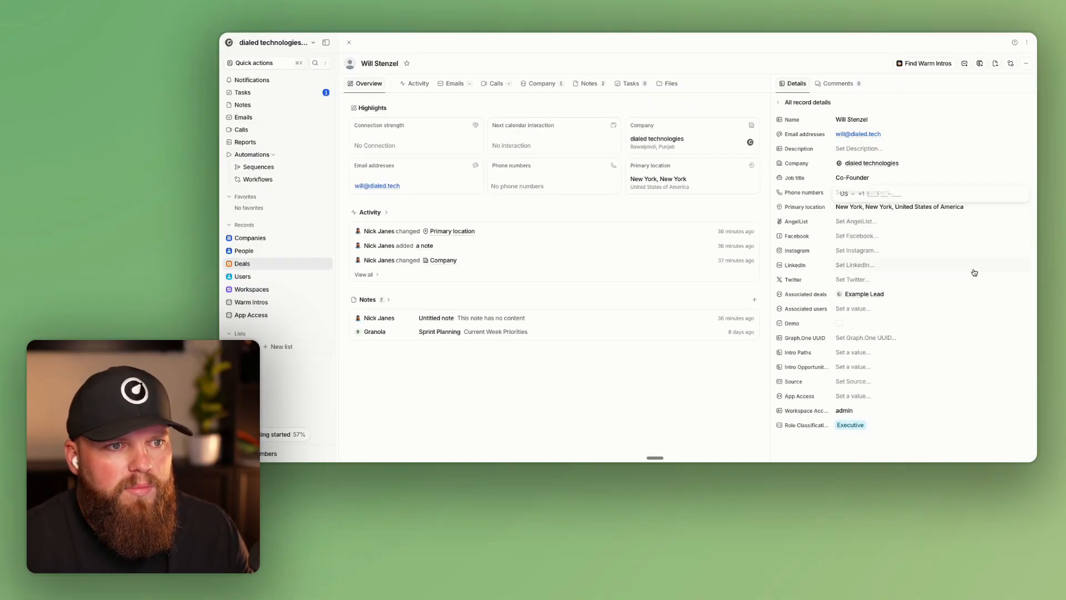
left_click(910, 264)
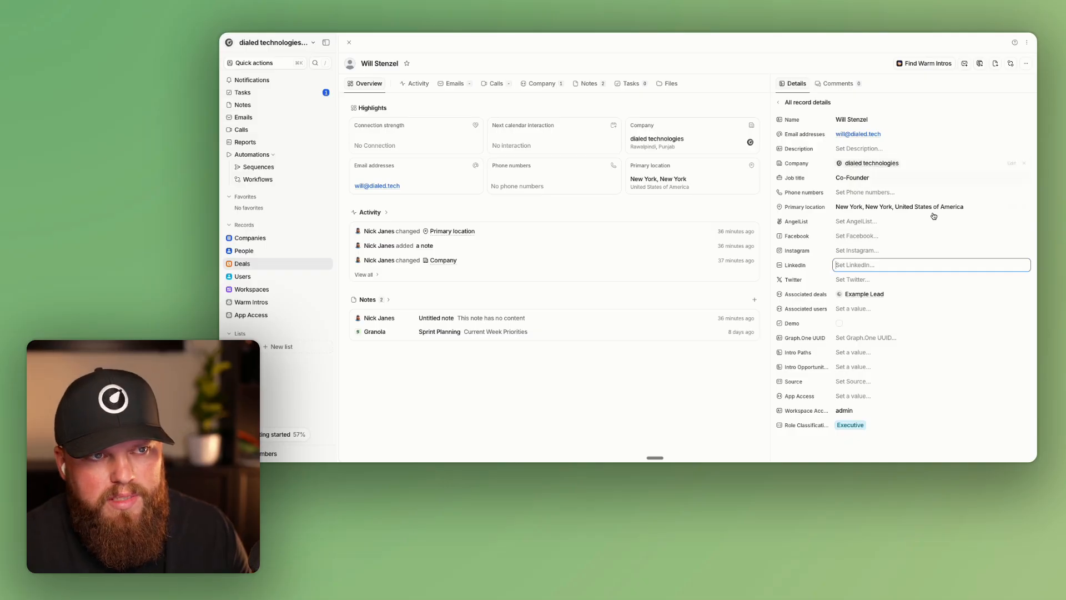
left_click(795, 192)
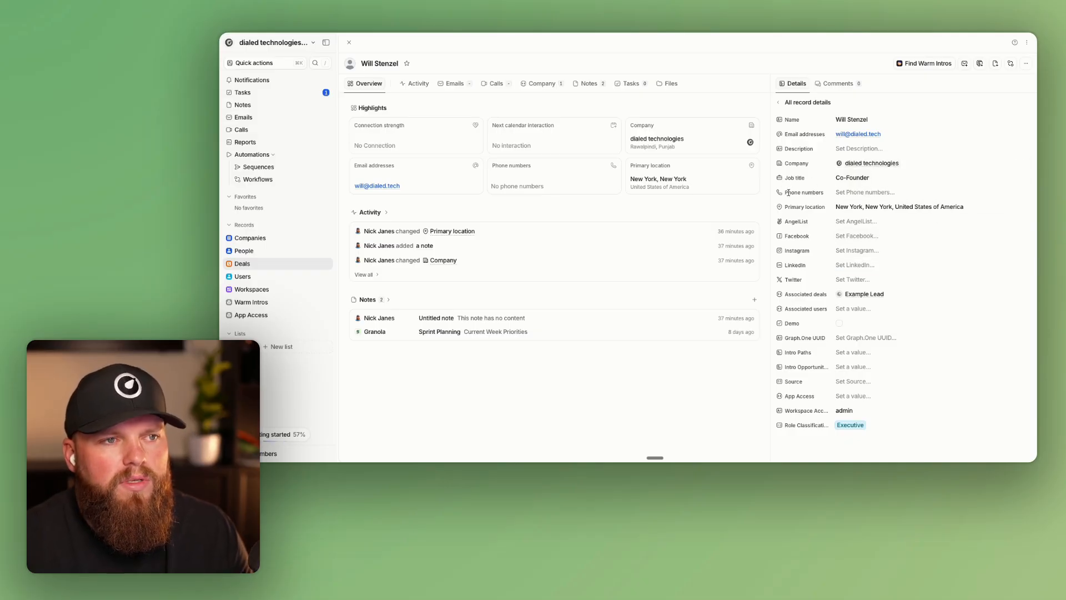
left_click_drag(786, 194, 829, 196)
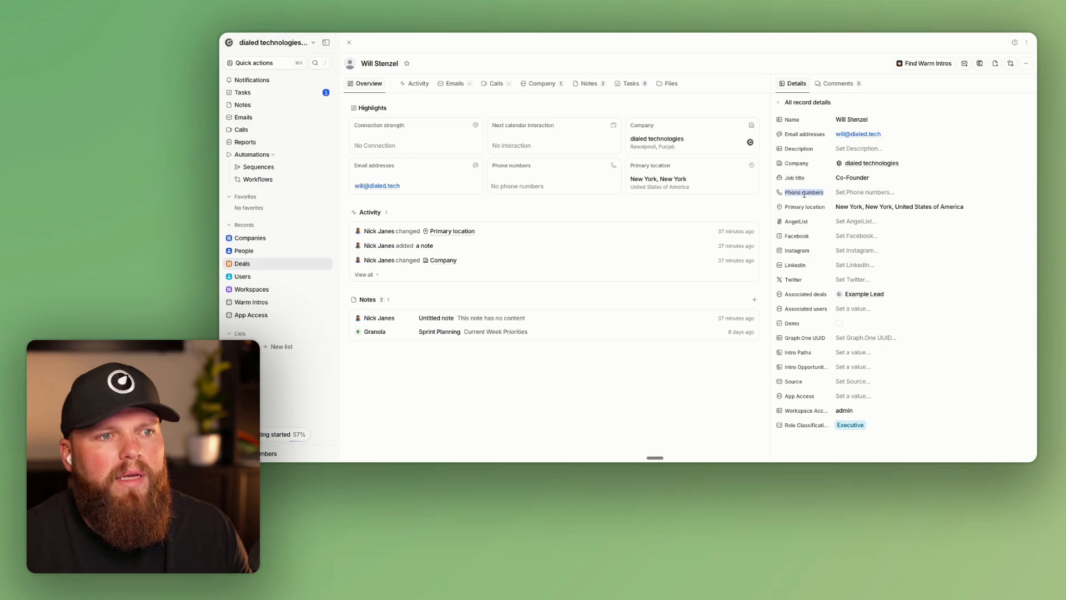
left_click(868, 104)
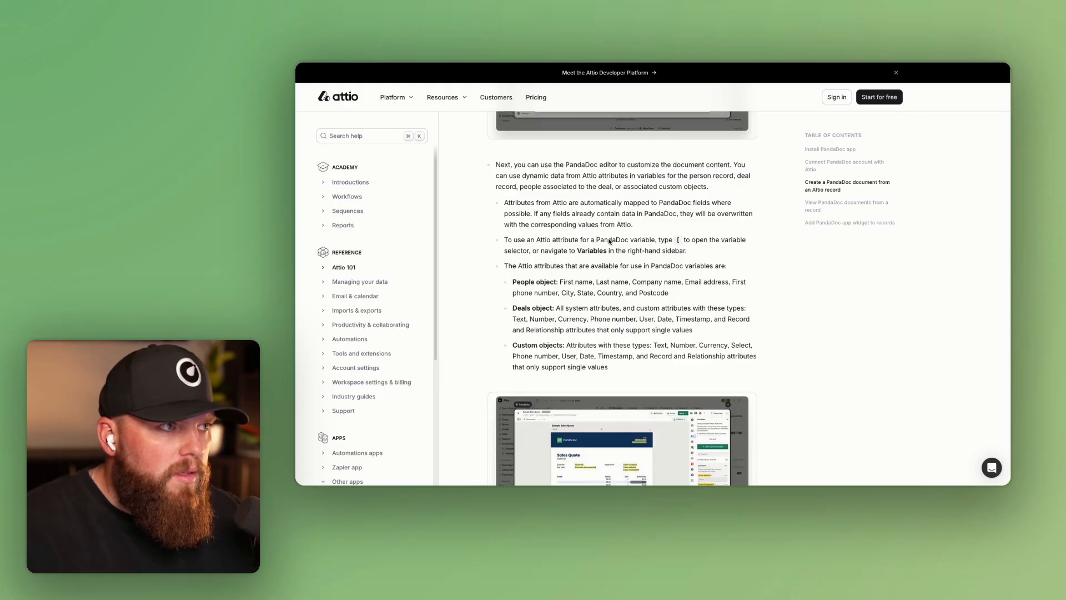
Review the Attio help article's list of people, deal and custom object attributes available for PandaDoc variables
scroll(713, 303, "down", 1)
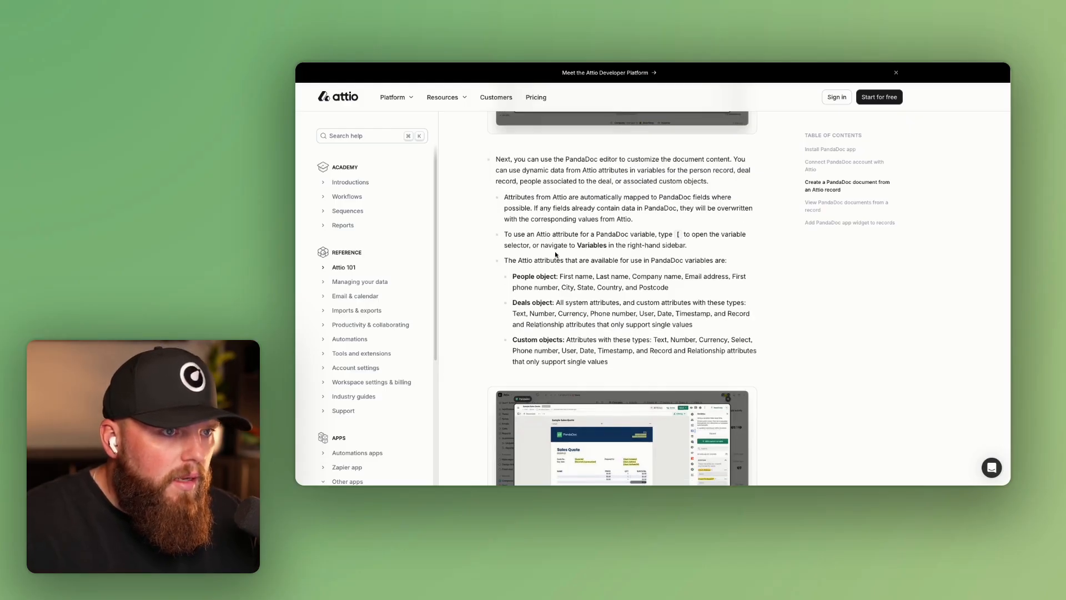
left_click_drag(478, 231, 767, 361)
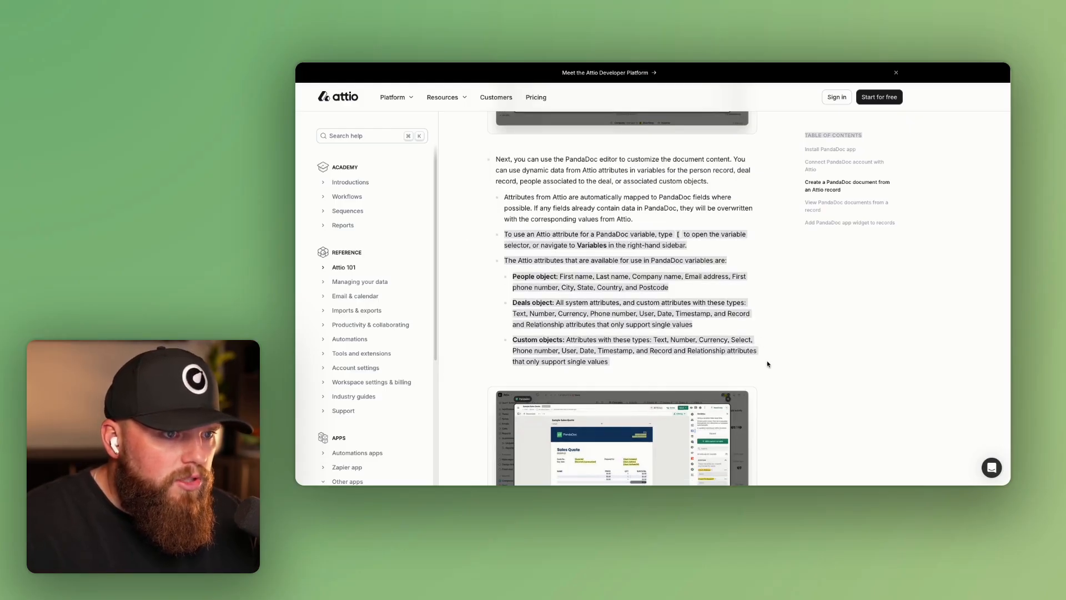
left_click(695, 358)
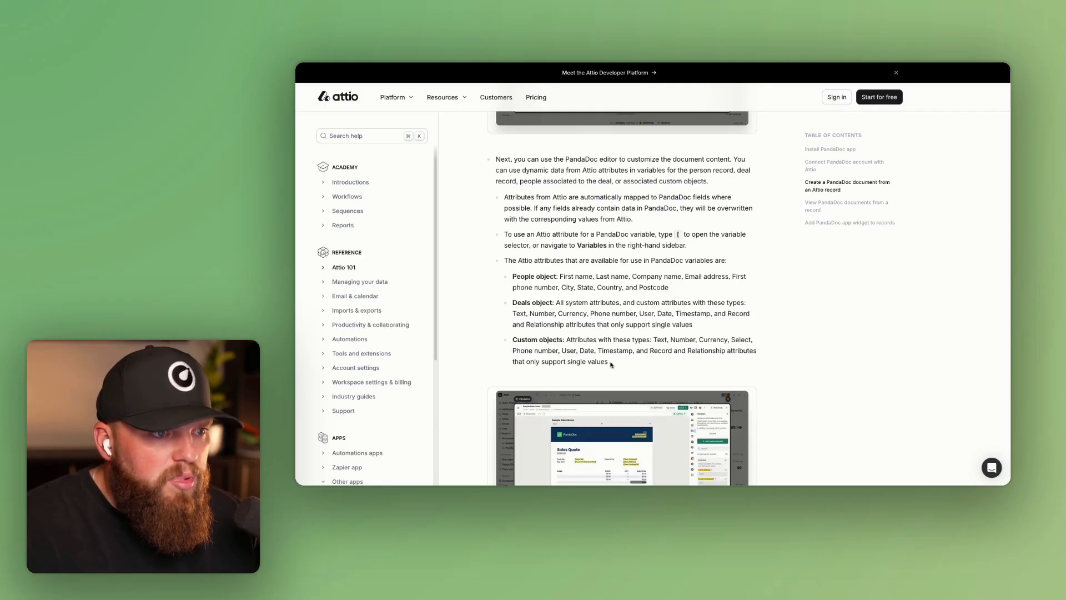
left_click_drag(610, 364, 514, 278)
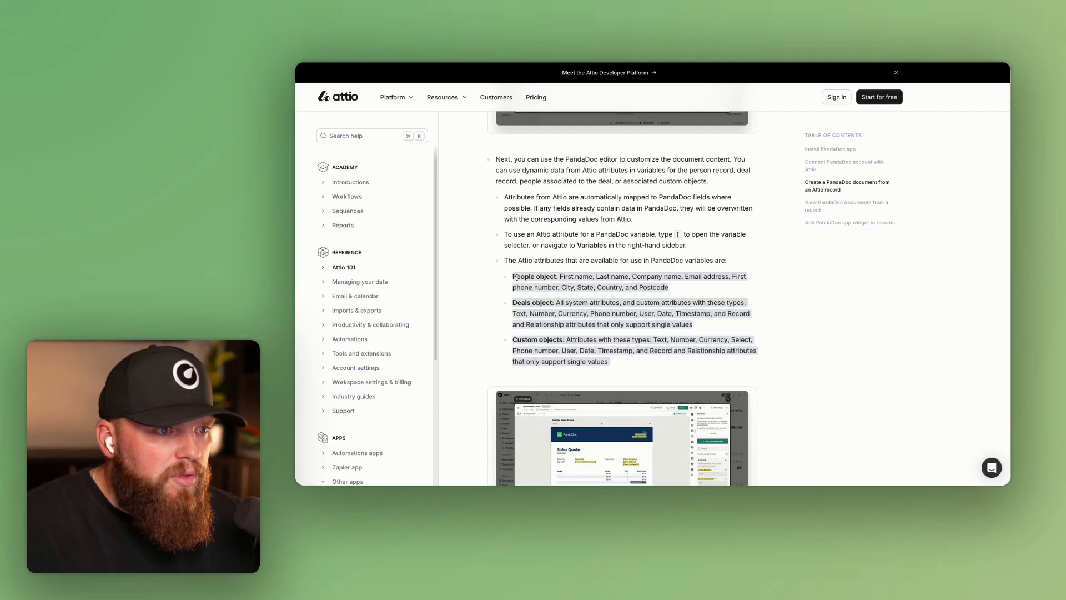
left_click(642, 295)
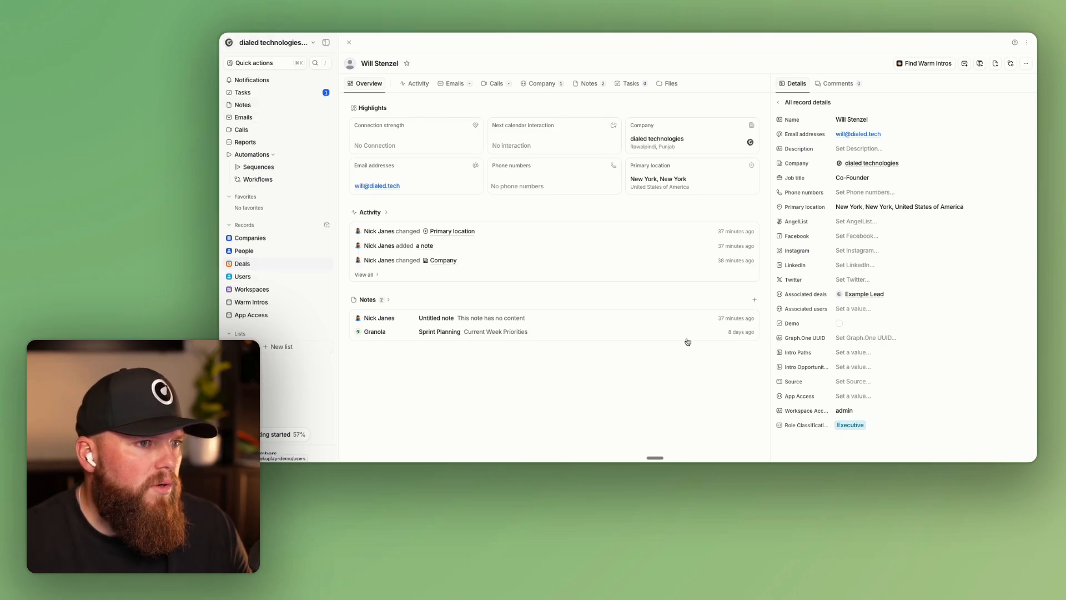
Return to the person's associated Example Lead deal, view its documents from the PandaDoc highlight, and close the list
left_click(856, 297)
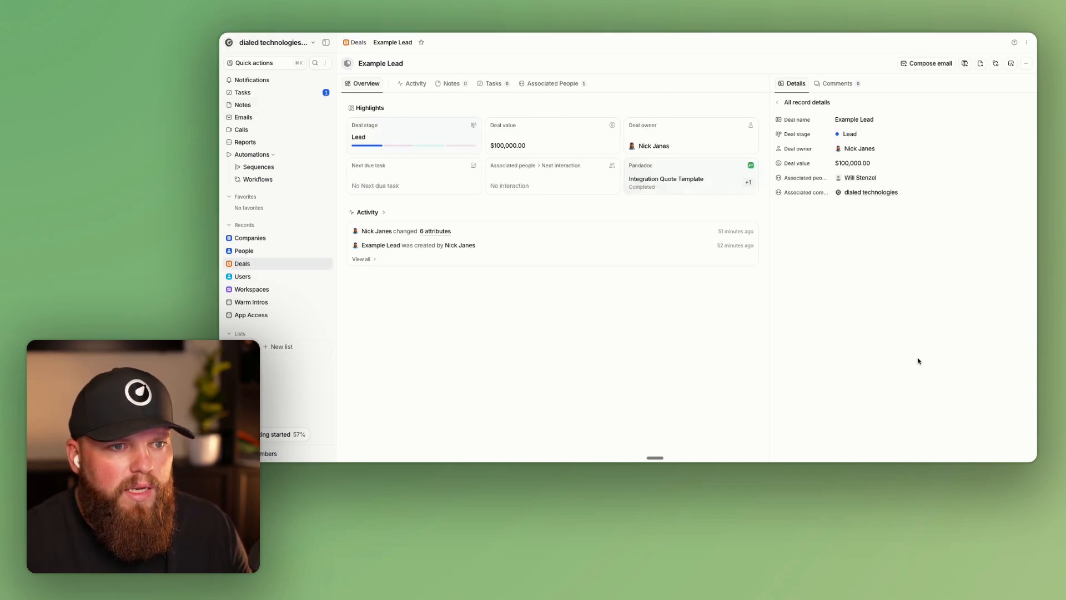
left_click(677, 191)
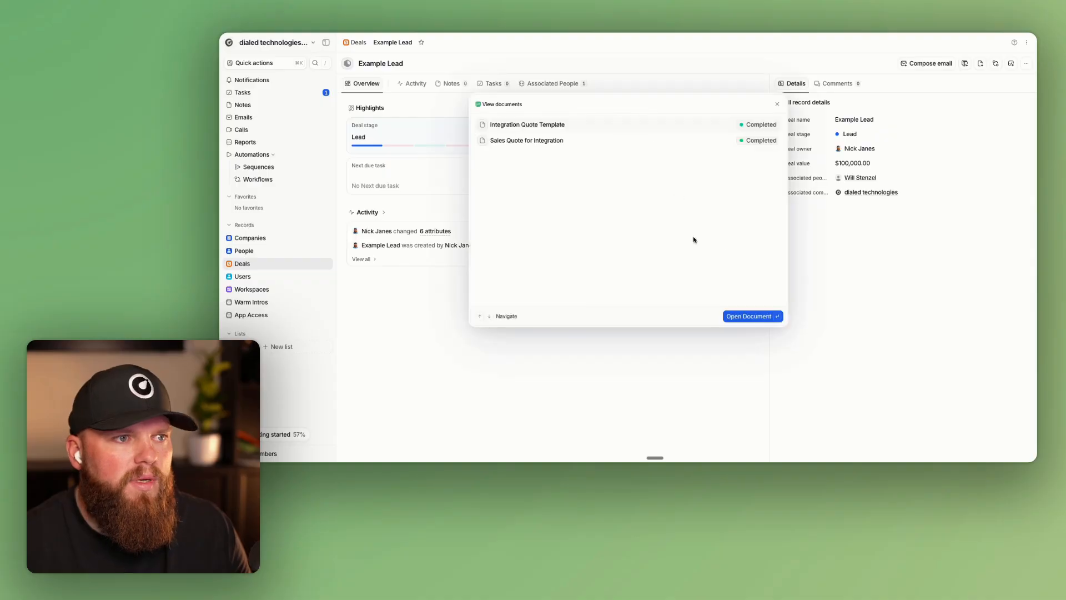
left_click(866, 186)
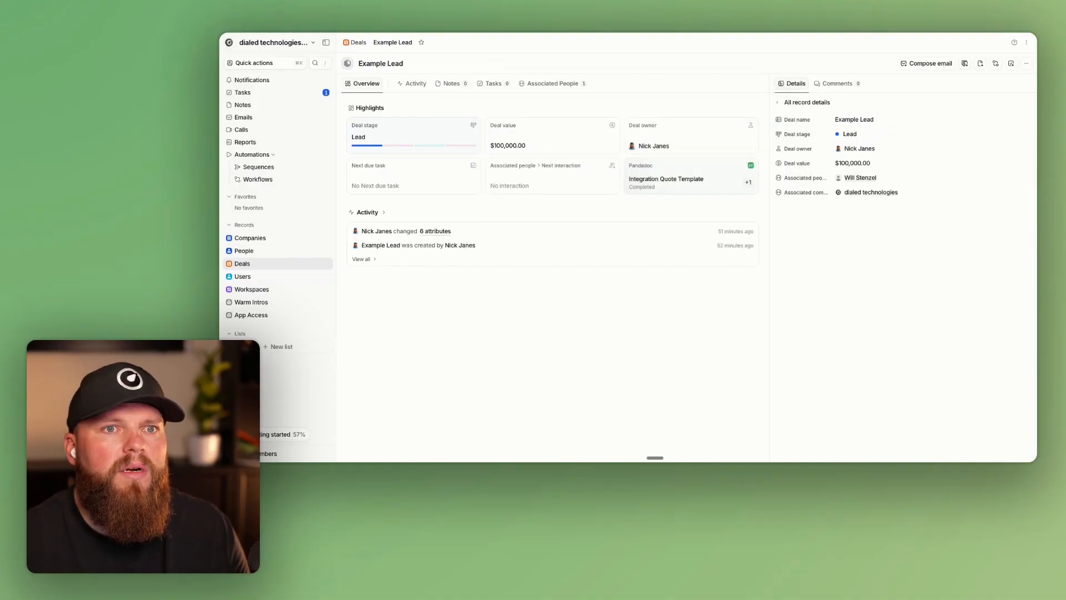
View the Example Lead deal's documents through the PandaDoc entry among the record's additional actions
left_click(1027, 63)
mouse_move(1006, 92)
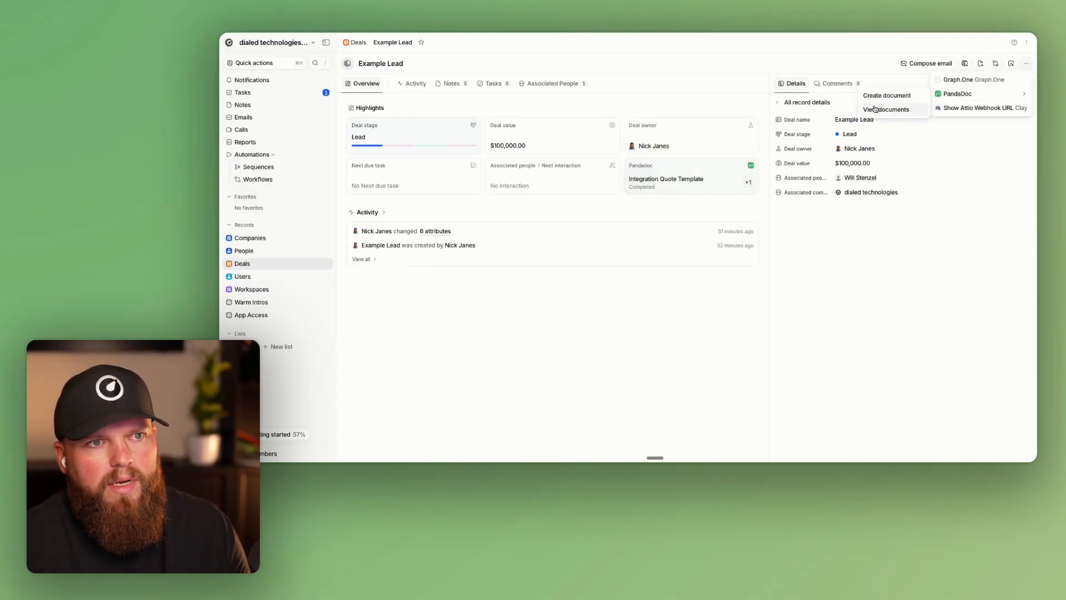
left_click(883, 110)
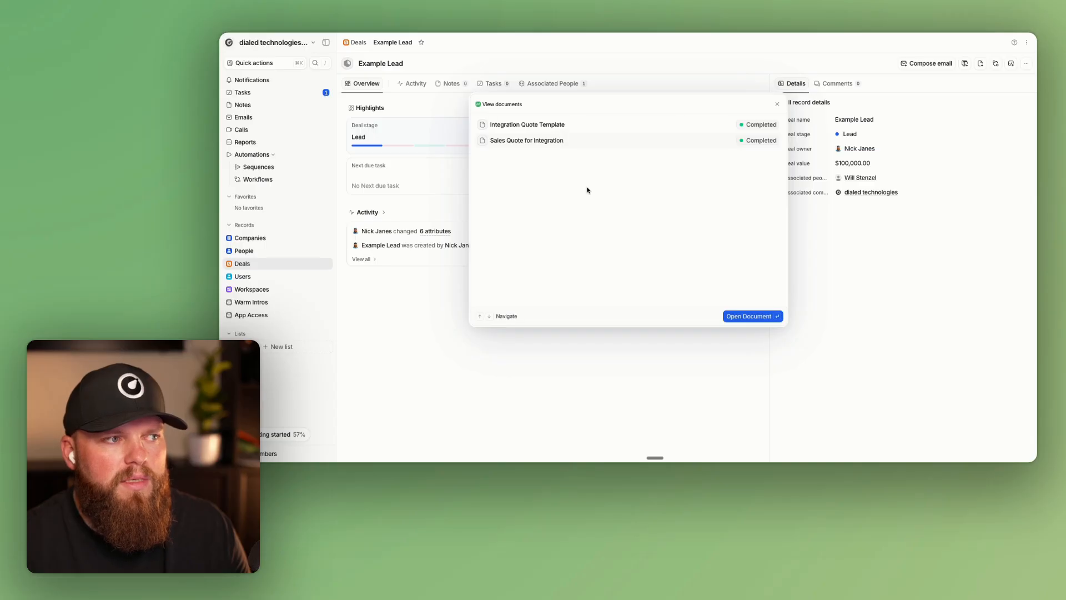